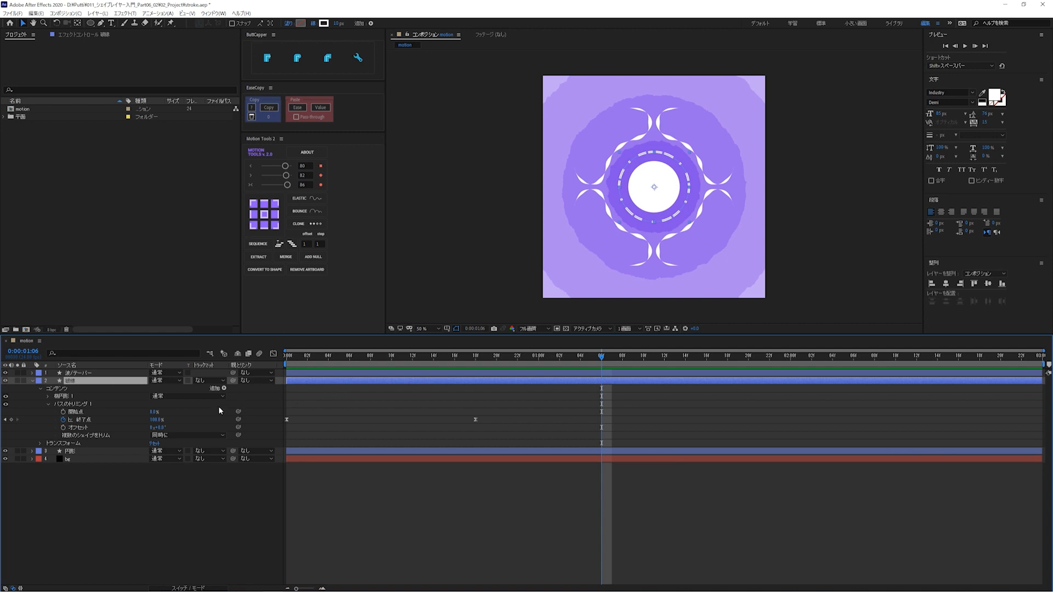
Step: Add the expression time*10 to the Trim Paths offset of the dashed-line layer (破線) and preview the motion
click(84, 430)
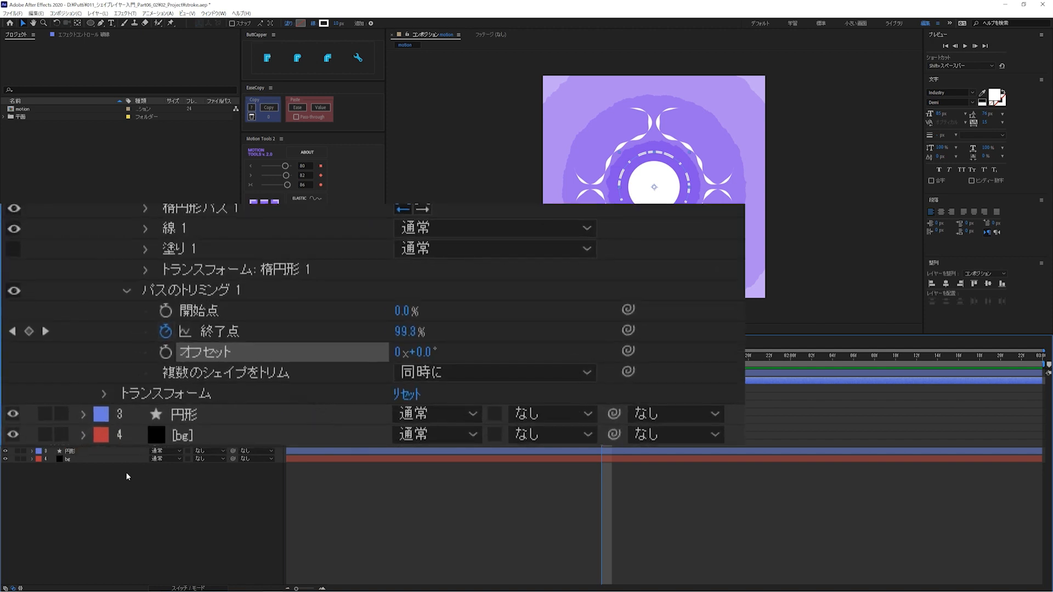
alt+click(165, 352)
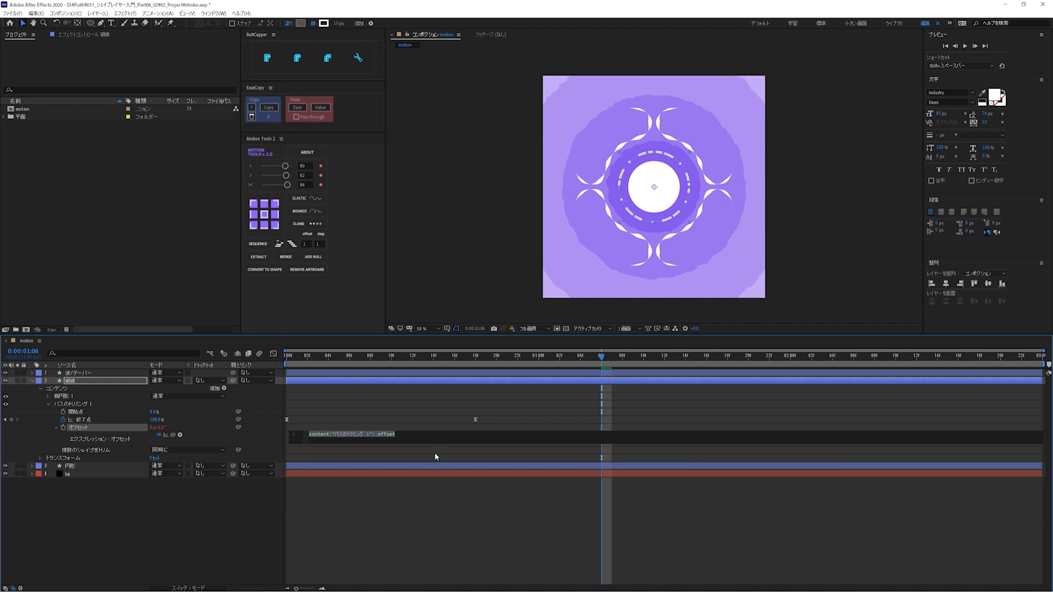
drag(435, 448, 438, 476)
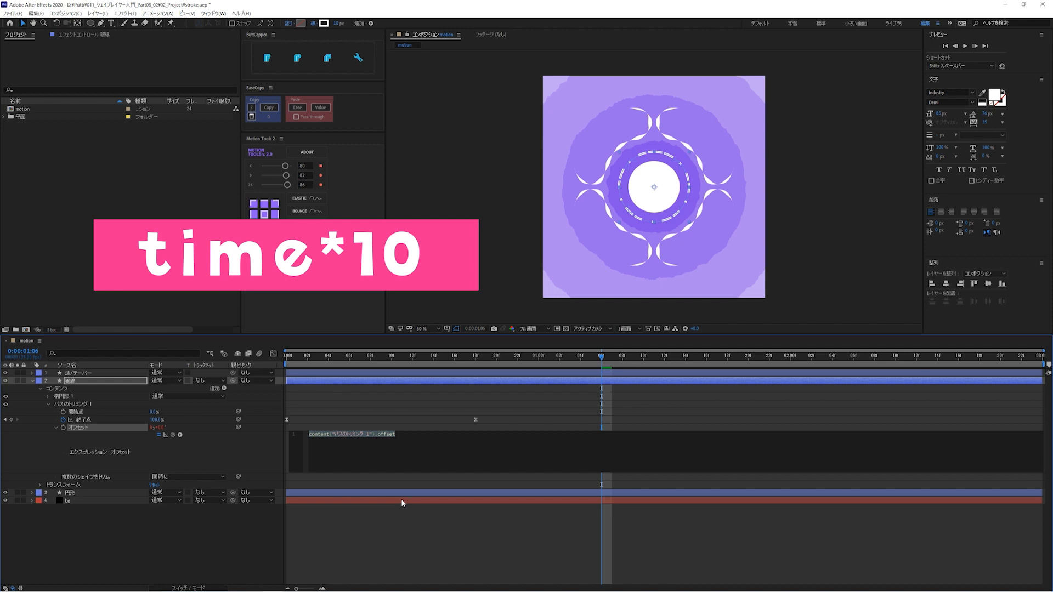
text(time*)
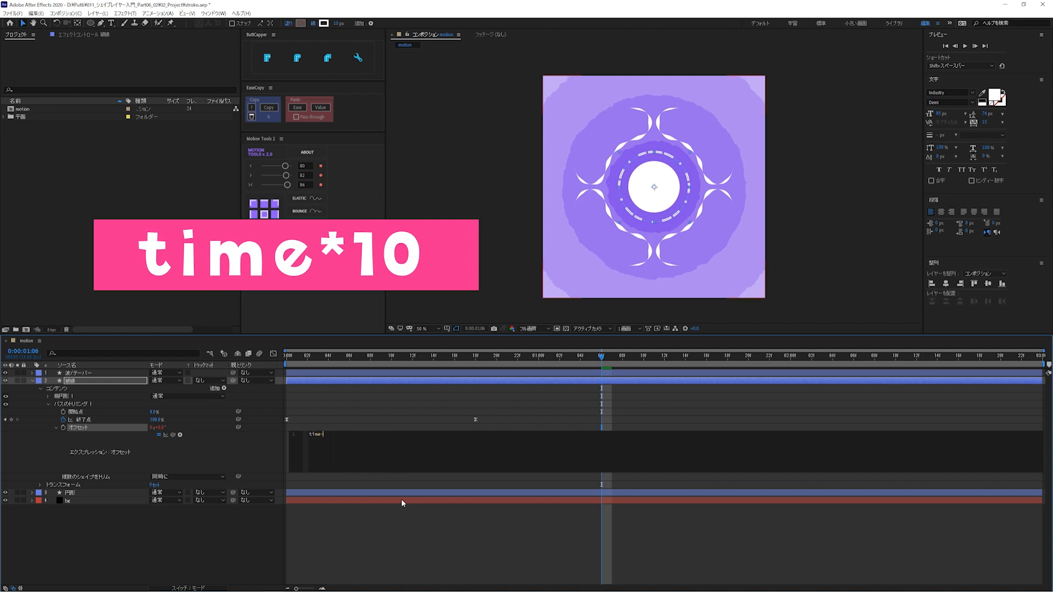
text(10)
key(Return)
click(389, 423)
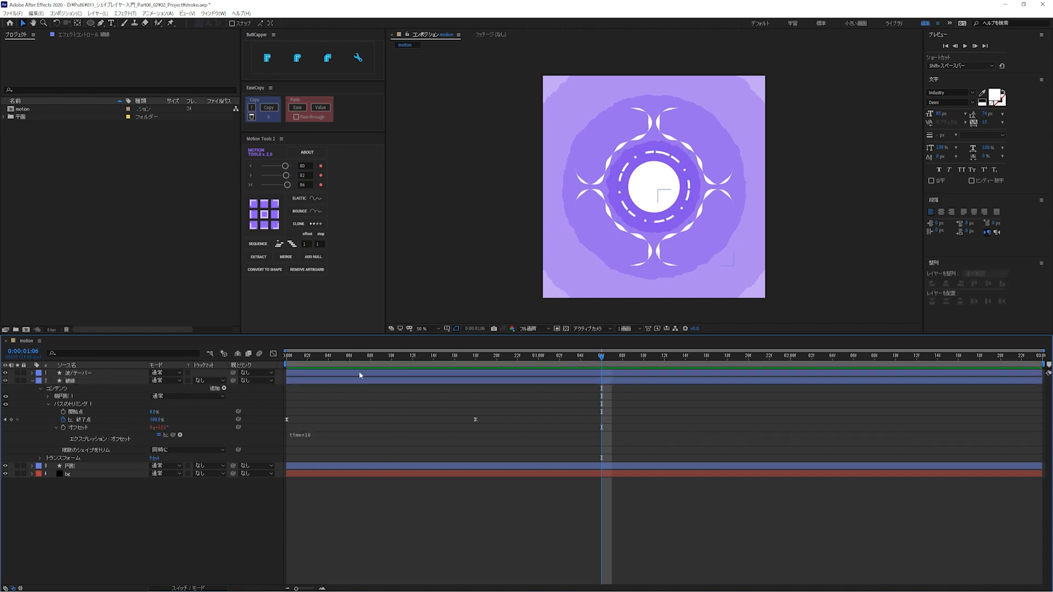
key(space)
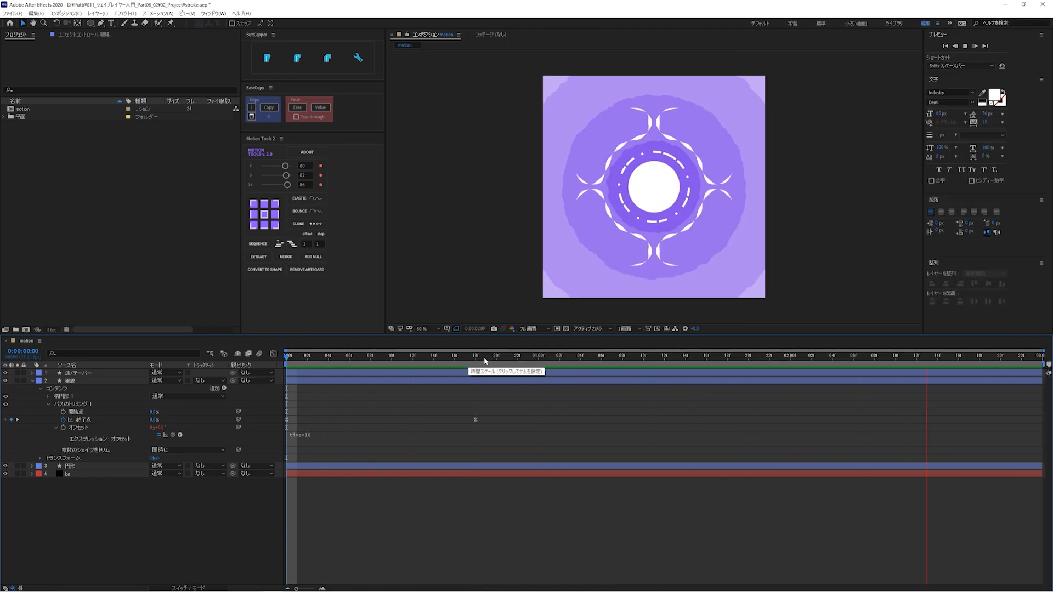
click(485, 358)
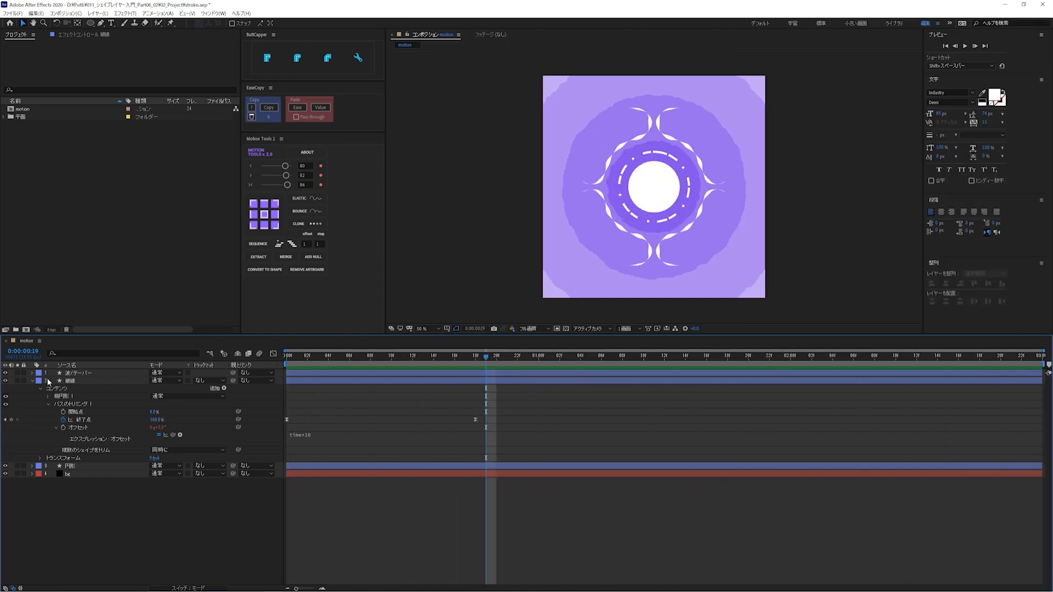
Step: Collapse the dashed-line layer and reveal the Wave settings of the stroke in the 波/テーパー layer
click(31, 381)
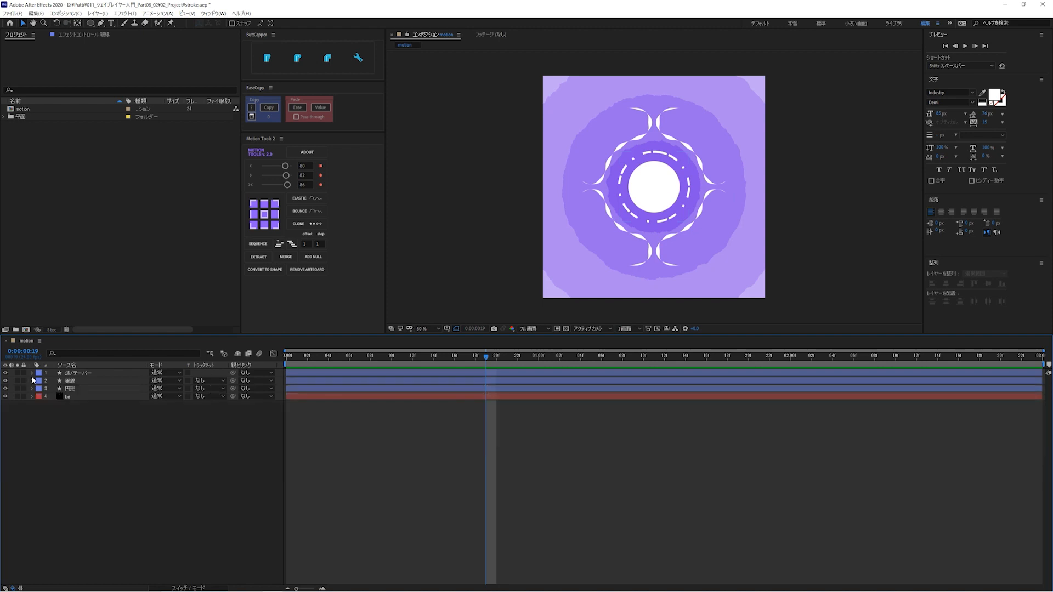
click(32, 373)
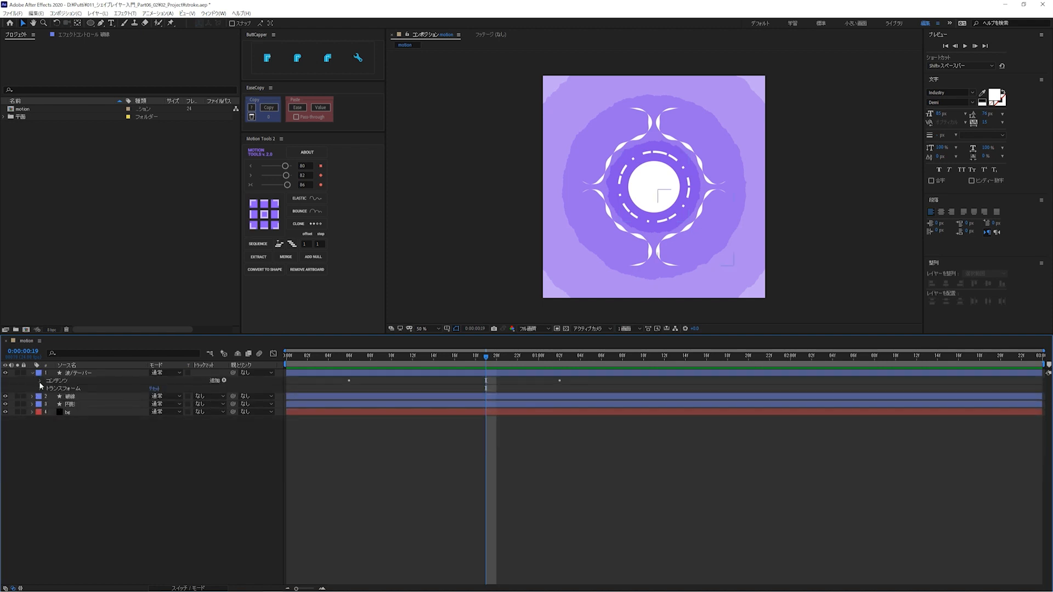
click(40, 381)
click(48, 389)
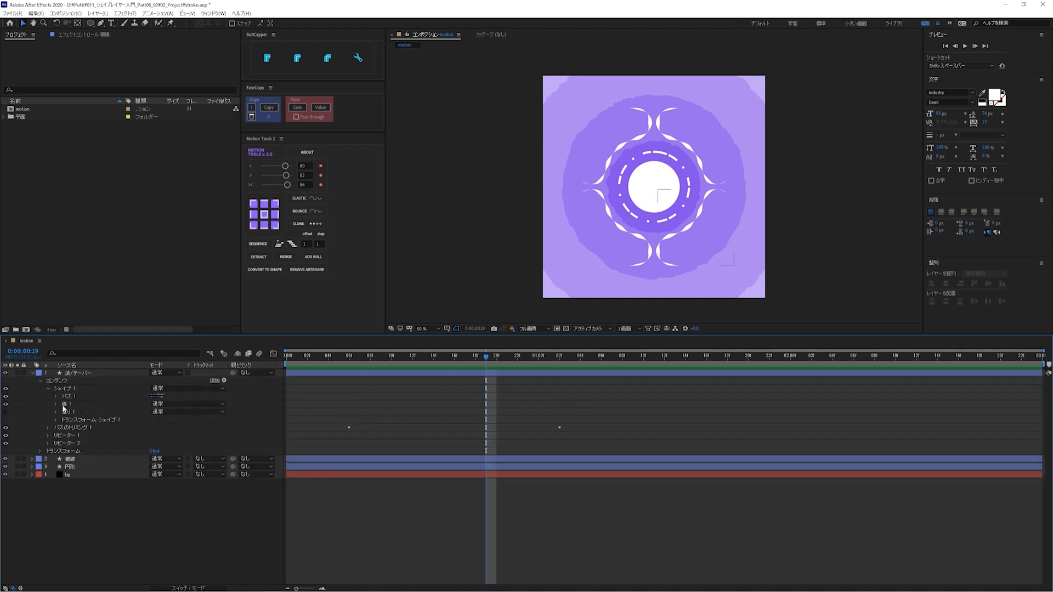
click(56, 404)
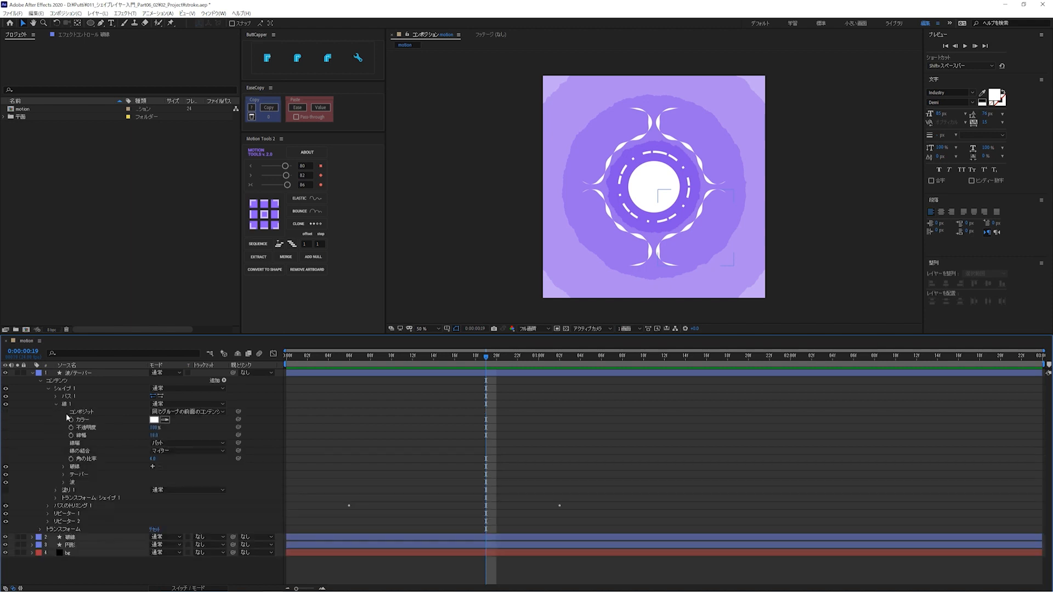
click(64, 482)
scroll(181, 506, down, 1)
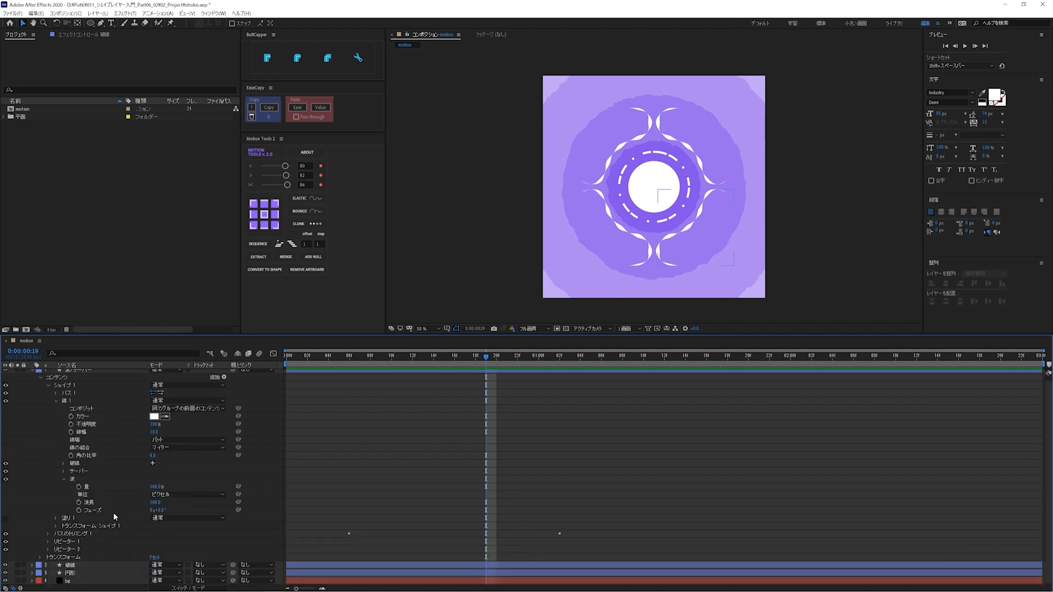
Step: Add the expression time*-30 to the stroke's wave phase and preview the animation from the start
click(93, 510)
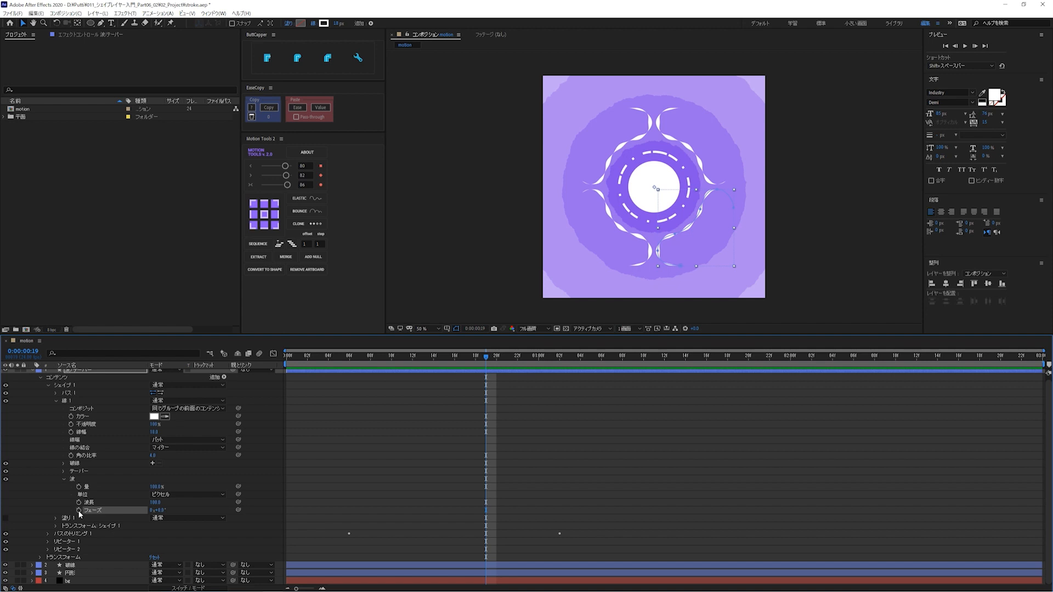
alt+click(79, 510)
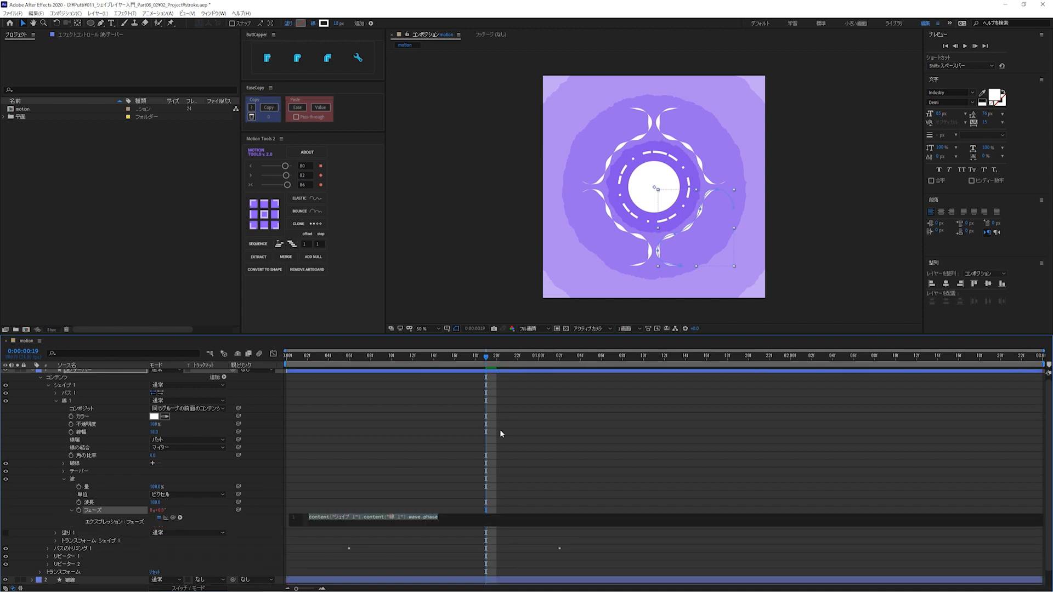
text(time)
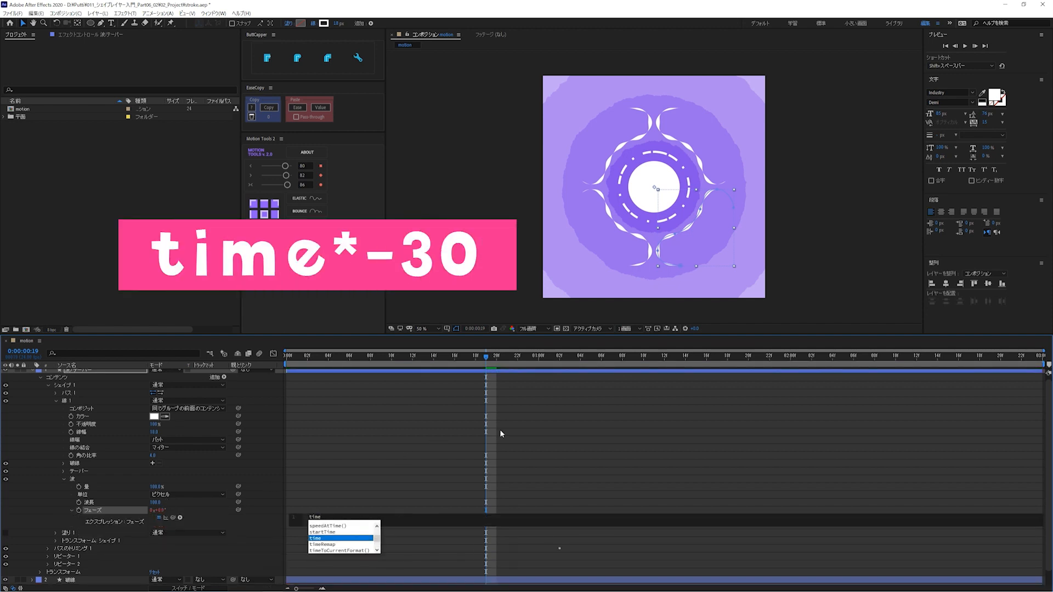
text(*)
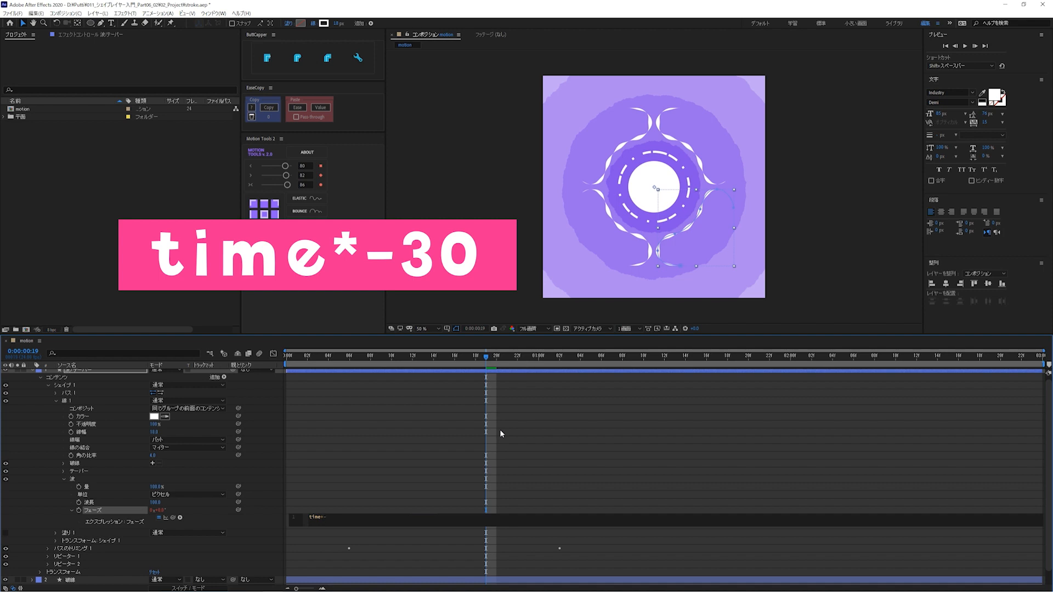
click(499, 430)
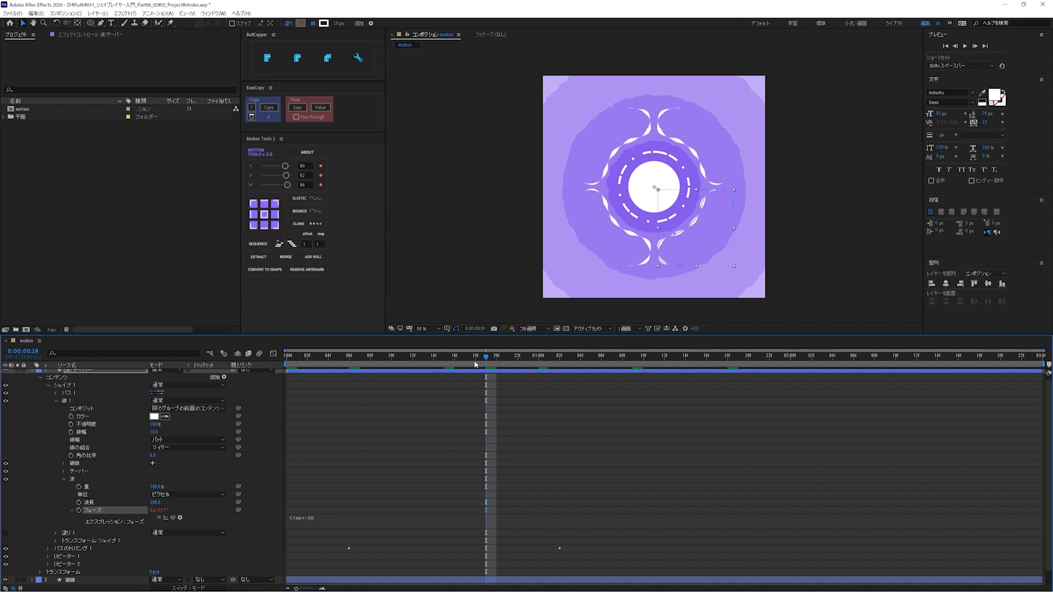
key(Home)
key(space)
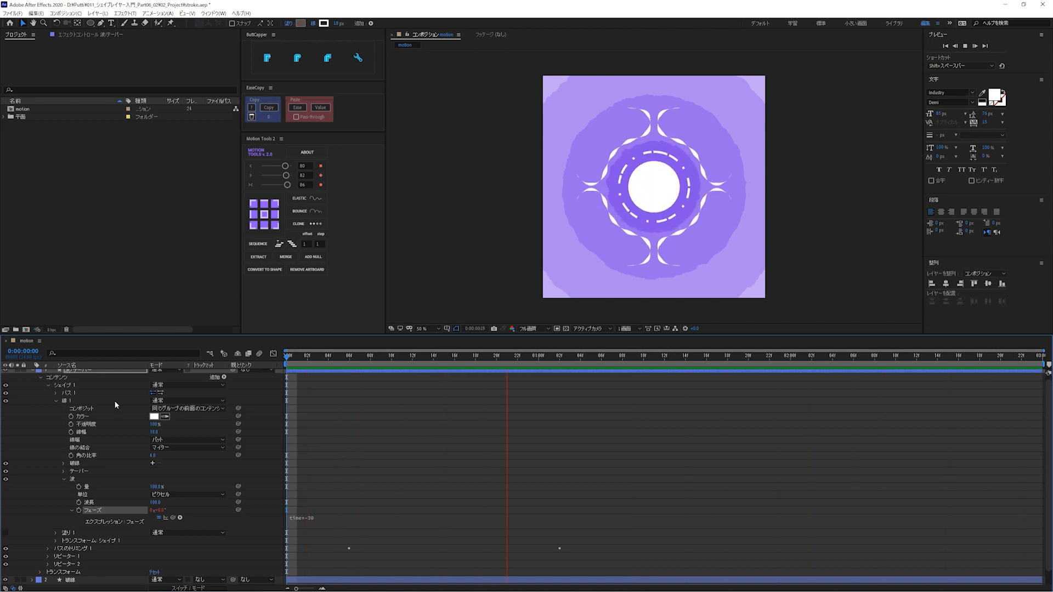
key(space)
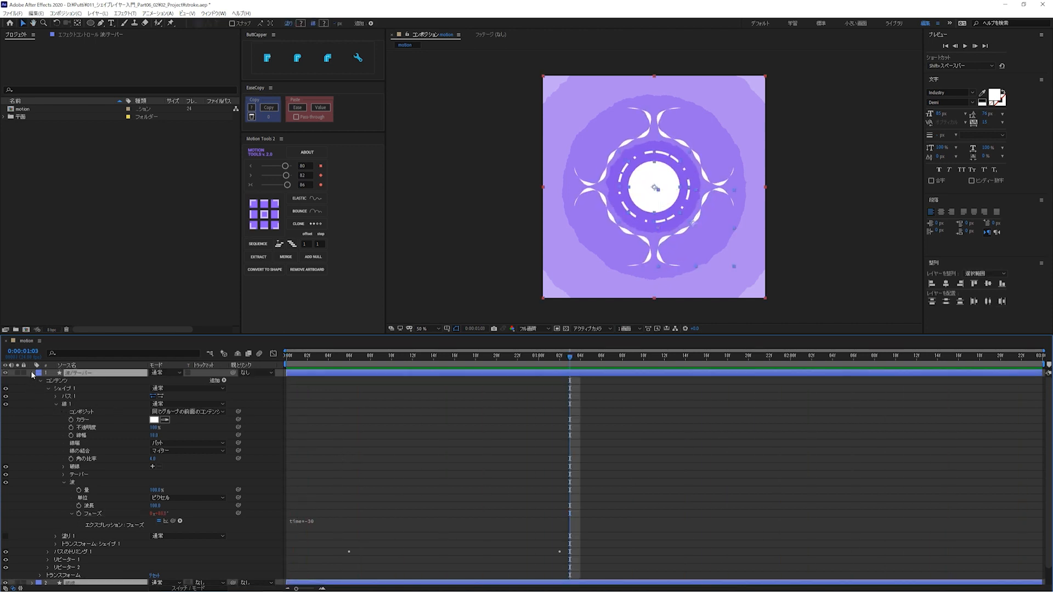
Step: Draw a small white circle on a new shape layer in the composition's upper-left area and centre its anchor point
click(31, 370)
click(94, 429)
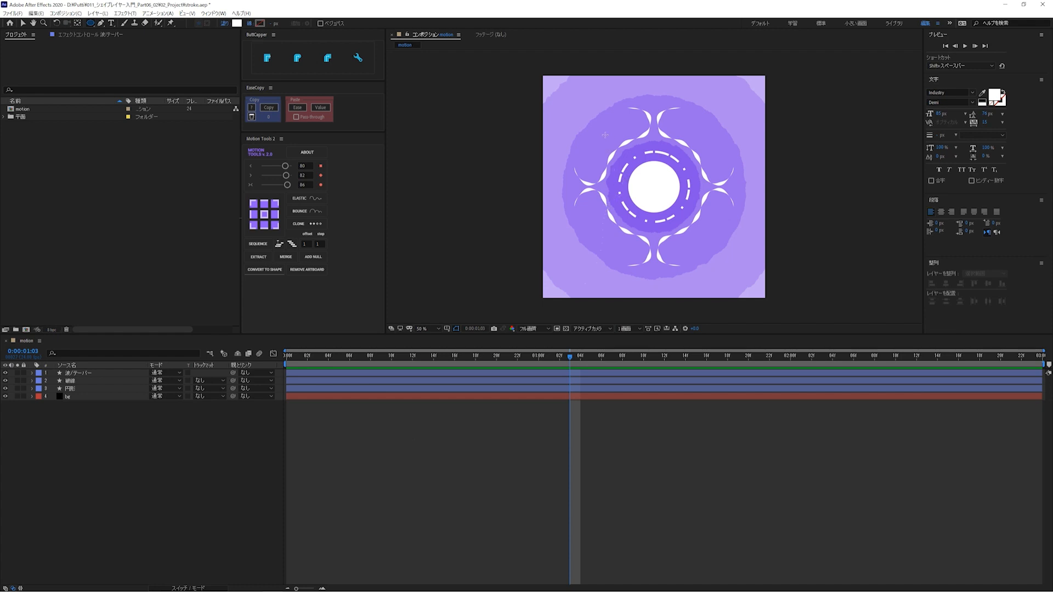
drag(597, 123, 607, 129)
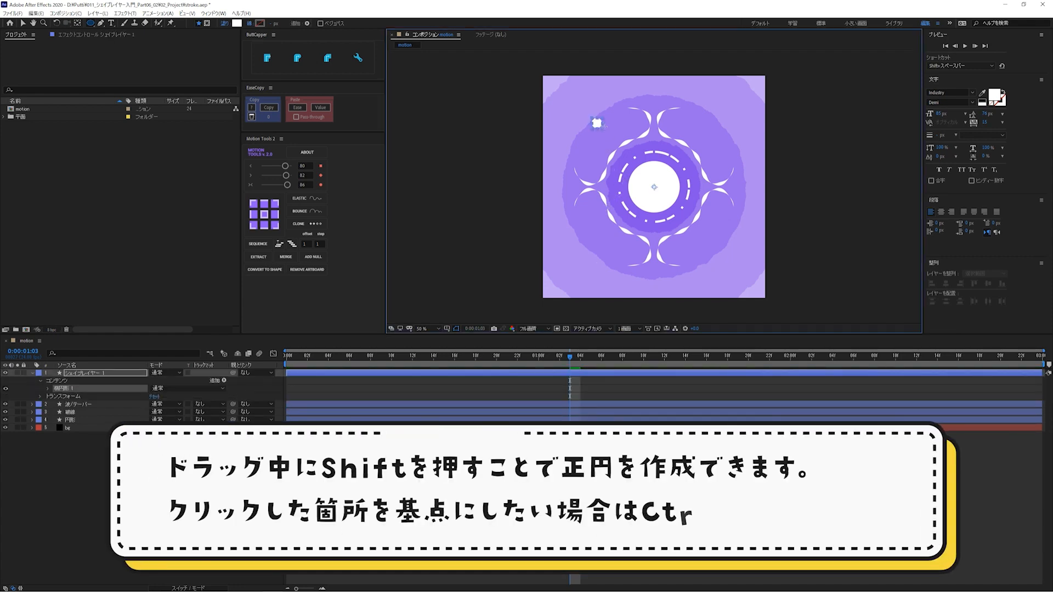
key(ctrl+alt+Home)
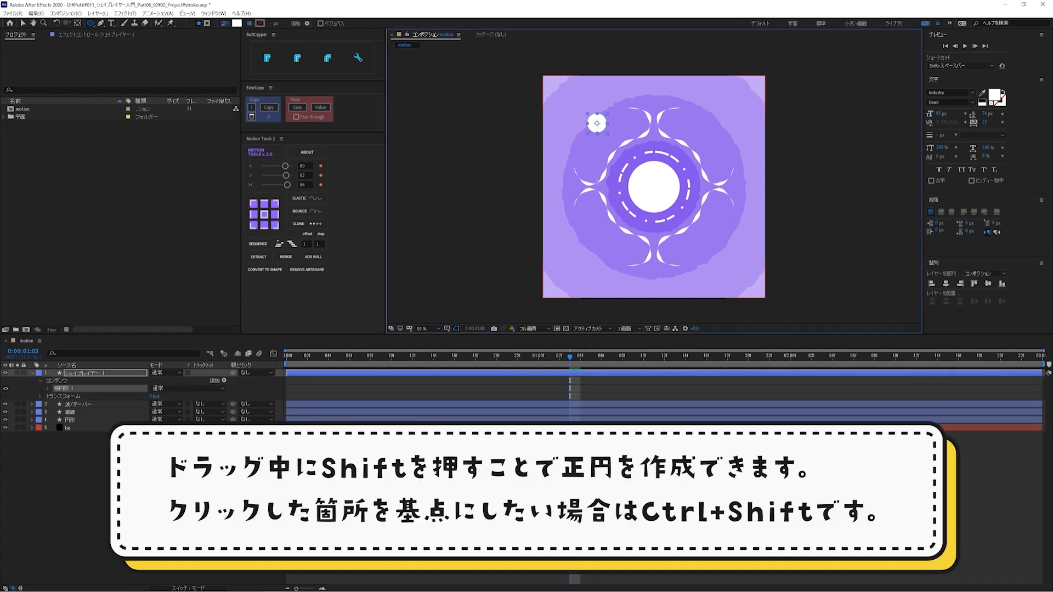
Step: Keyframe the new circle's ellipse path size from 0 at frame 0 to its drawn size at frame 4
click(48, 389)
click(55, 396)
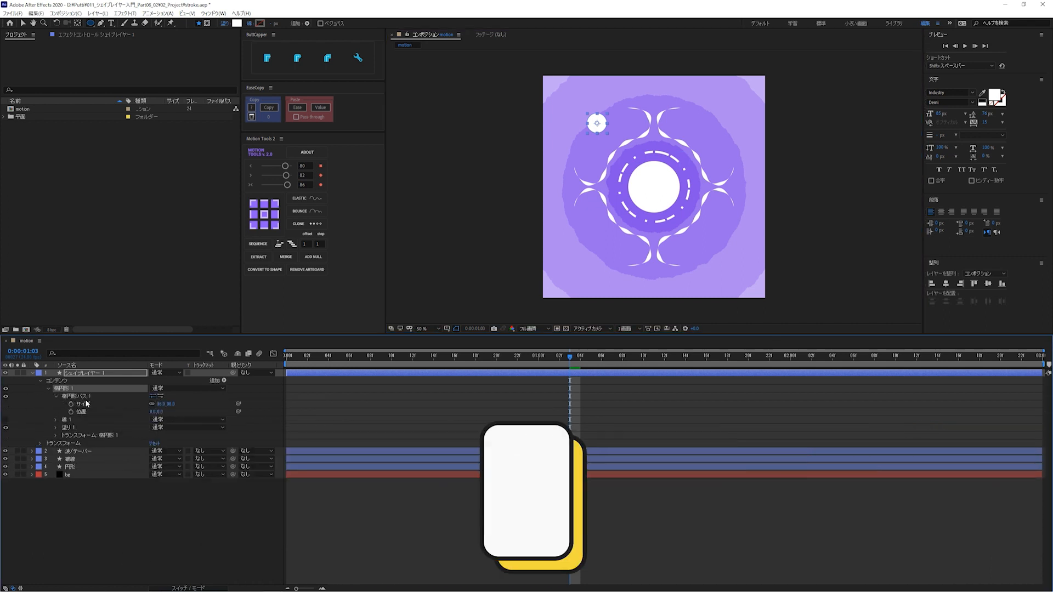
drag(552, 356, 248, 390)
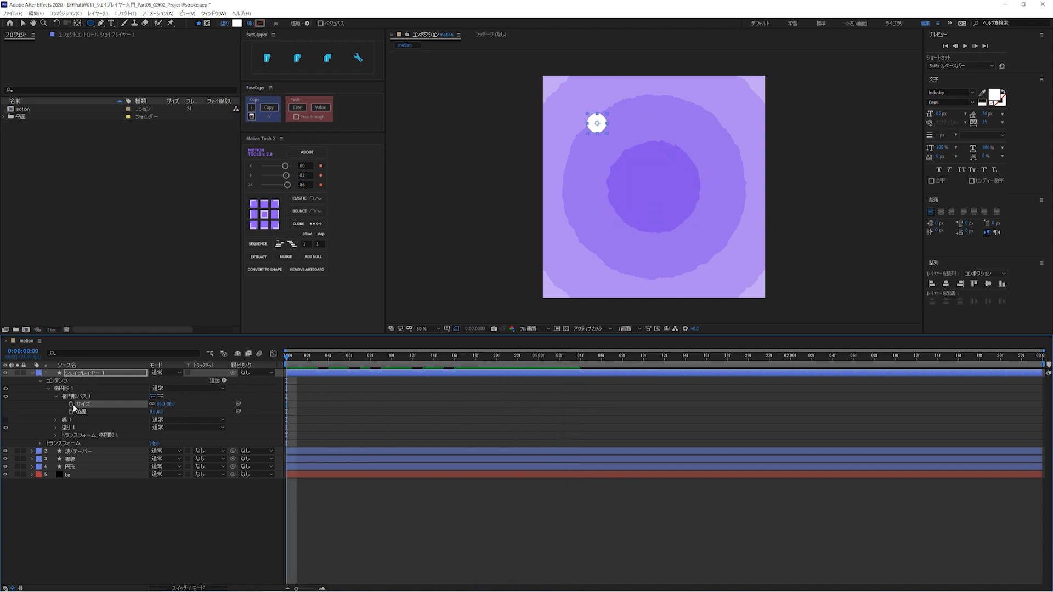
drag(288, 405, 328, 405)
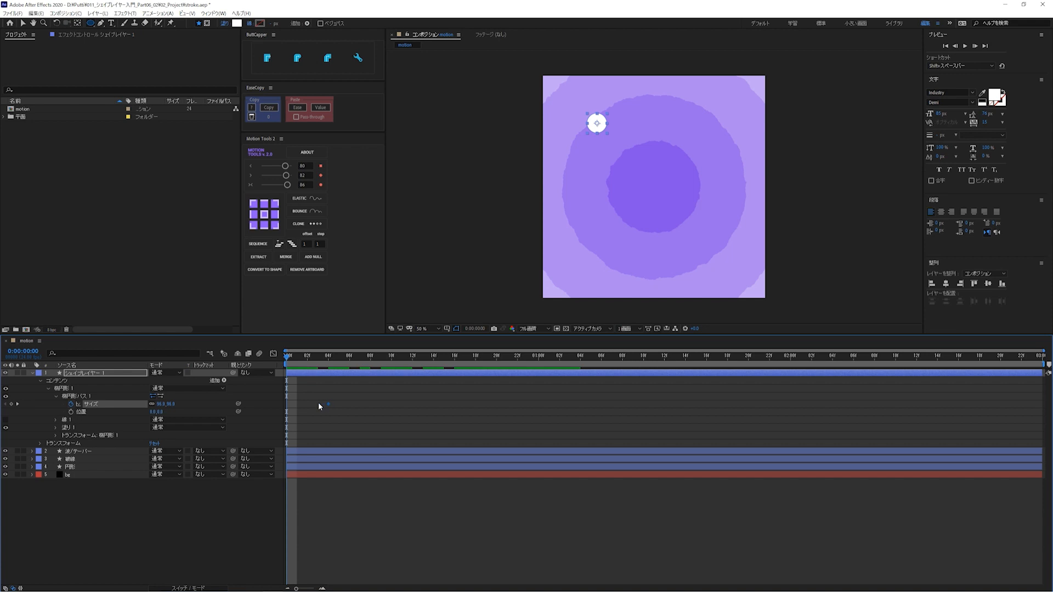
click(172, 404)
text(0)
key(Return)
Step: Apply the Motion Tools Elastic effect to the circle's size keyframes and preview the result
click(306, 199)
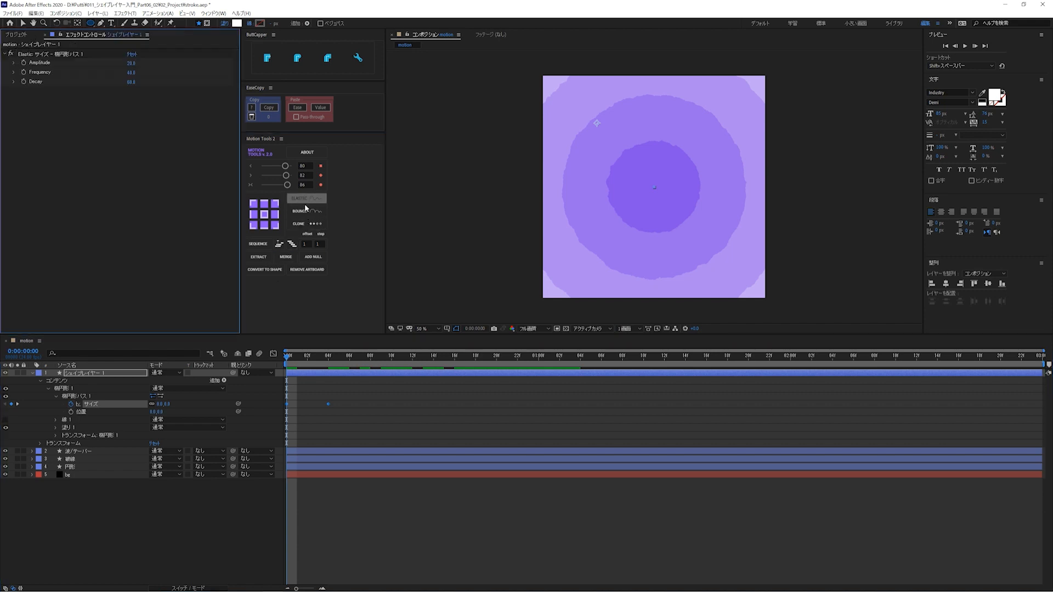
click(366, 397)
key(v)
key(space)
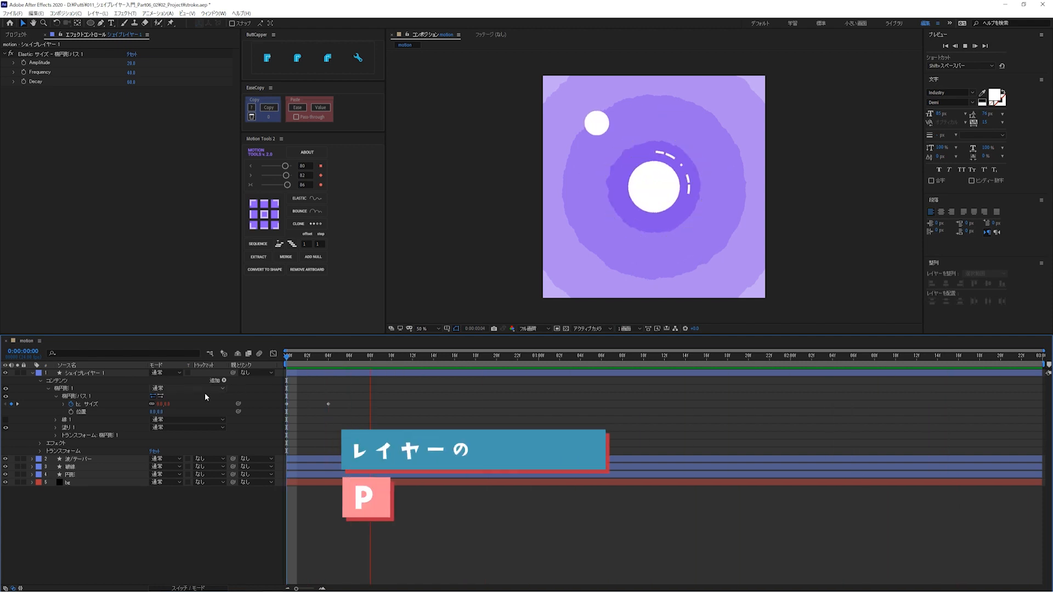
Step: Add the expression wiggle(0.5,60) to the circle layer's position and preview the animation from the start
click(122, 374)
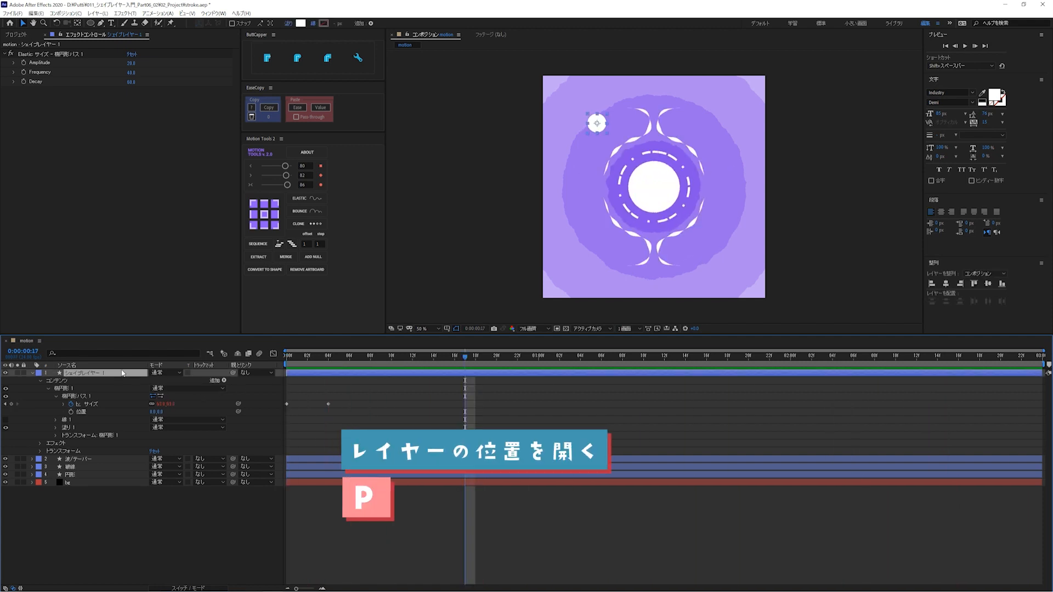
key(p)
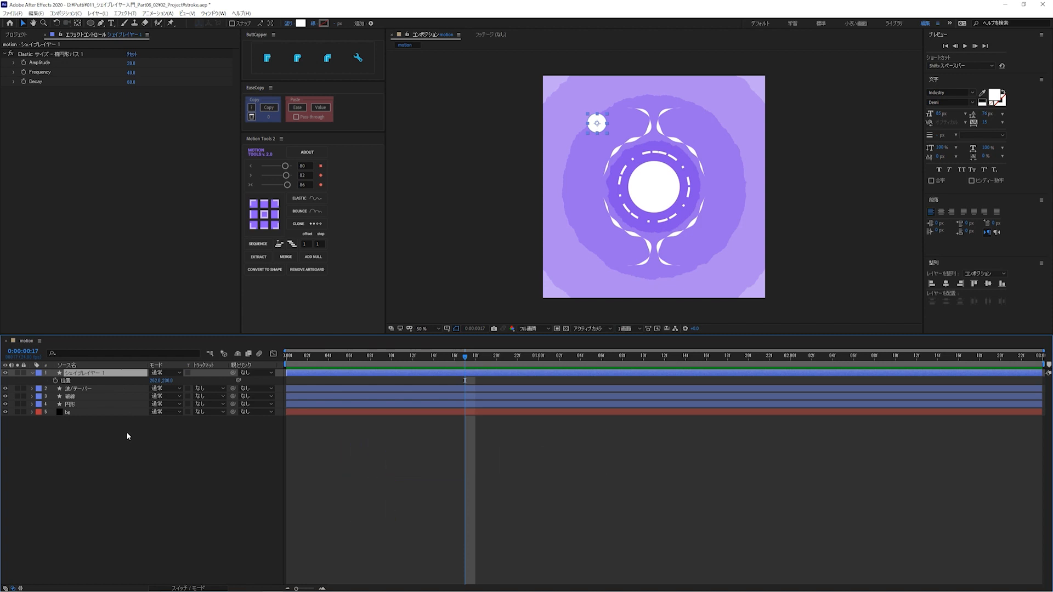
alt+click(55, 380)
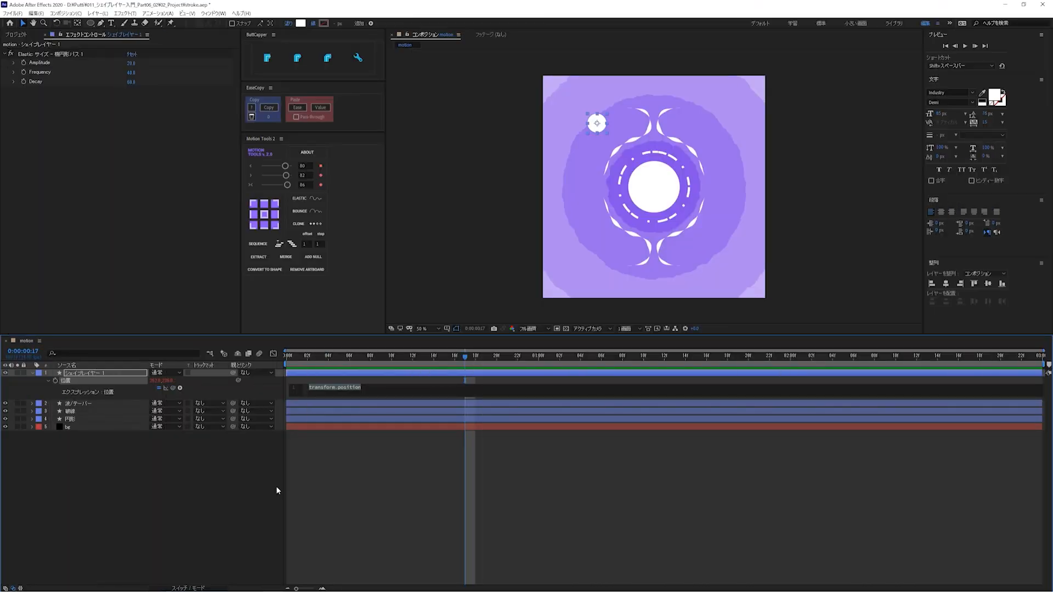
text(wigg)
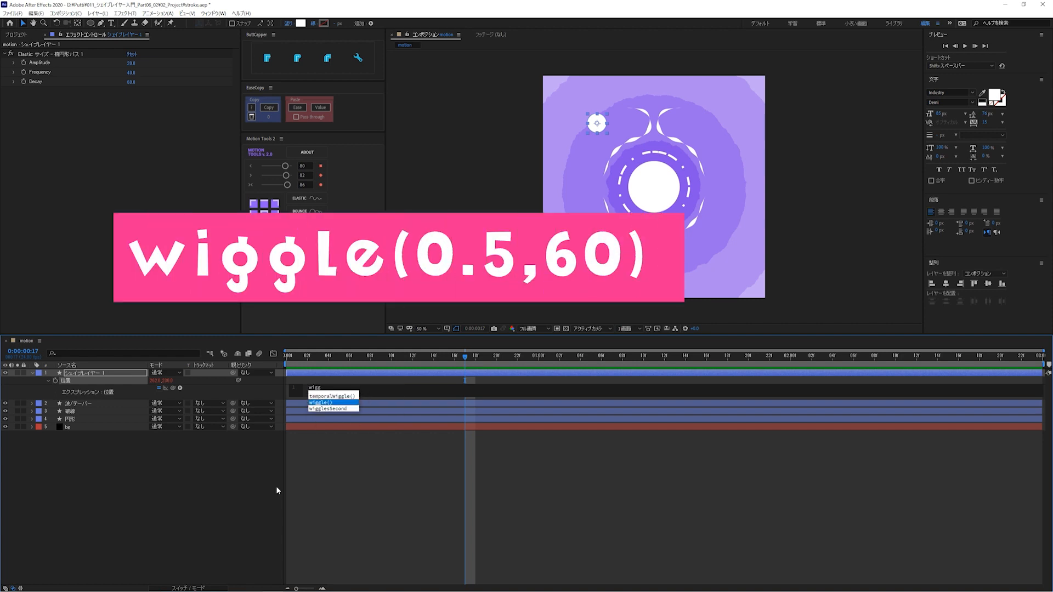
key(Return)
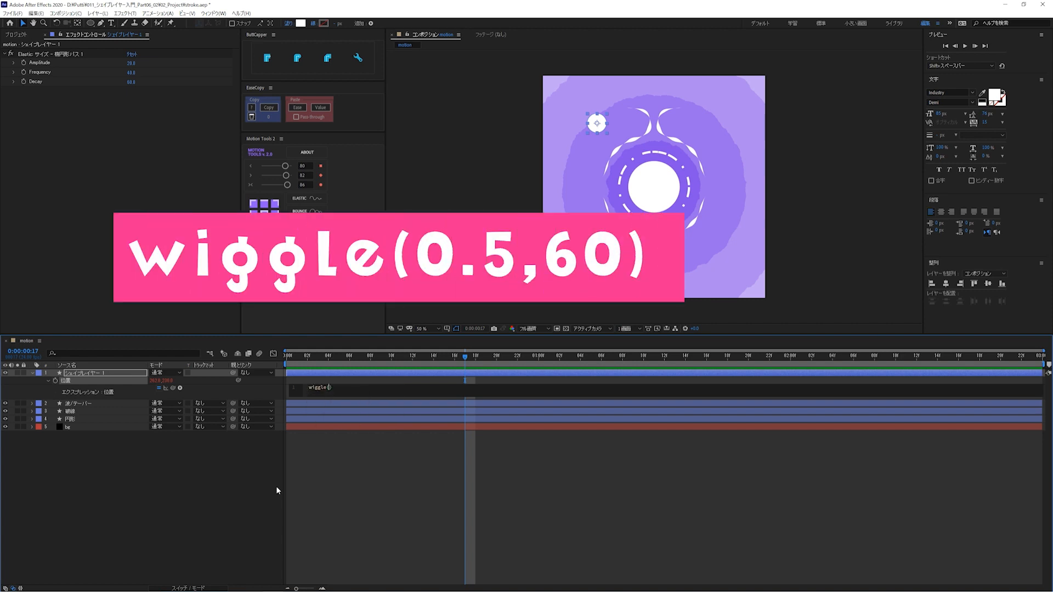
text(0.5,60)
click(374, 458)
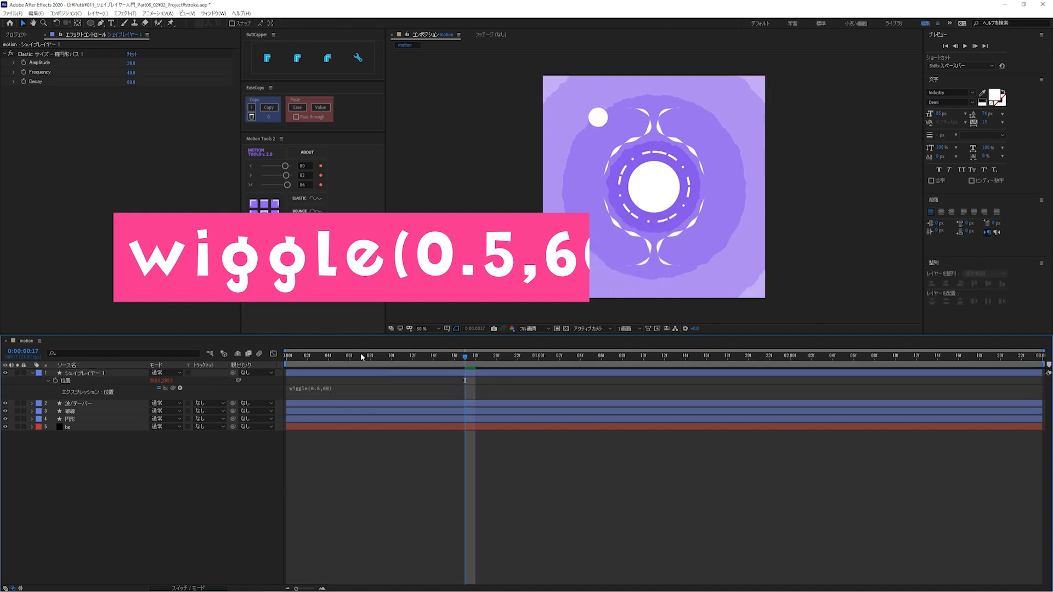
key(Home)
key(space)
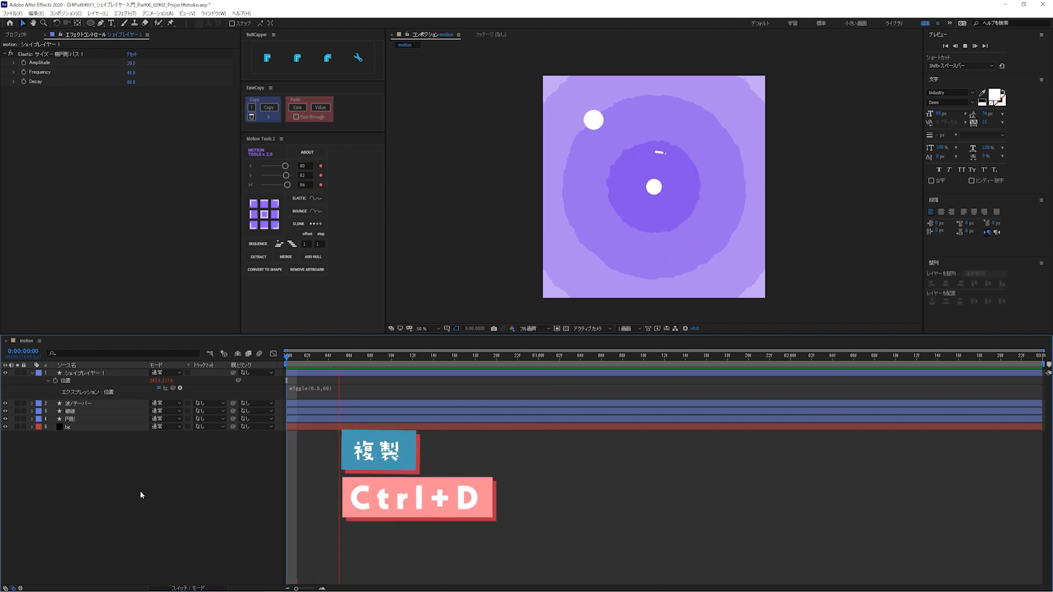
key(space)
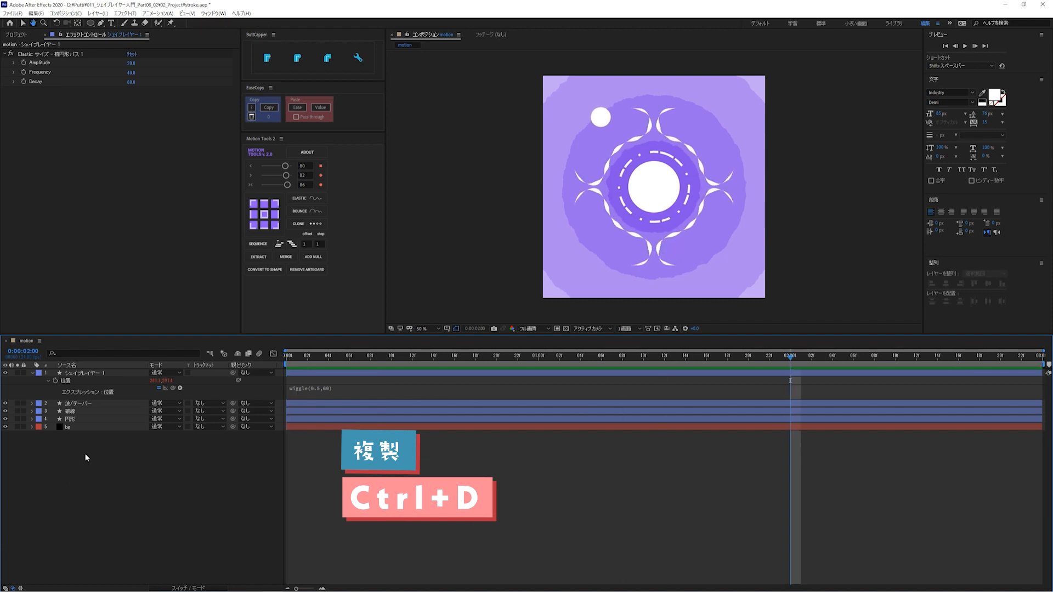
Step: Duplicate the wiggling small circle layer and place a copy at the composition's upper left, up and left of the original
click(83, 373)
key(ctrl+d)
drag(600, 117, 577, 106)
key(ctrl+d)
Step: Filter the timeline for サイズ and vary the duplicated circles' sizes and positions, leaving seven scattered circles around the central design
click(124, 354)
text(サイズ)
drag(790, 357, 466, 357)
click(581, 100)
drag(589, 244, 578, 240)
drag(707, 132, 716, 133)
Step: Collapse the layers' properties and preview the scattered circles' animation from the start
click(505, 406)
key(space)
key(ctrl+a)
key(u)
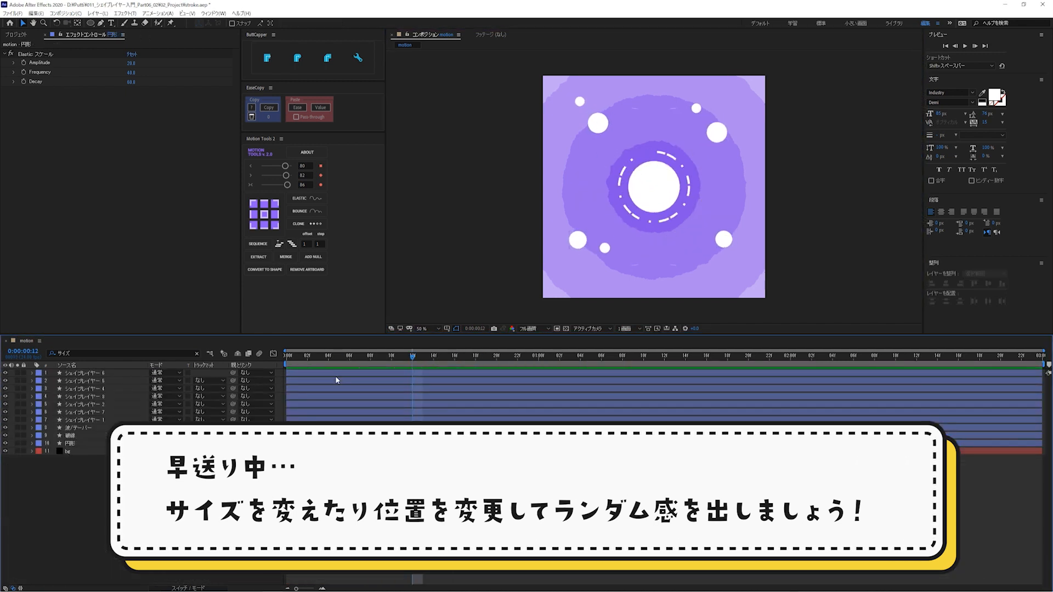
key(Home)
key(space)
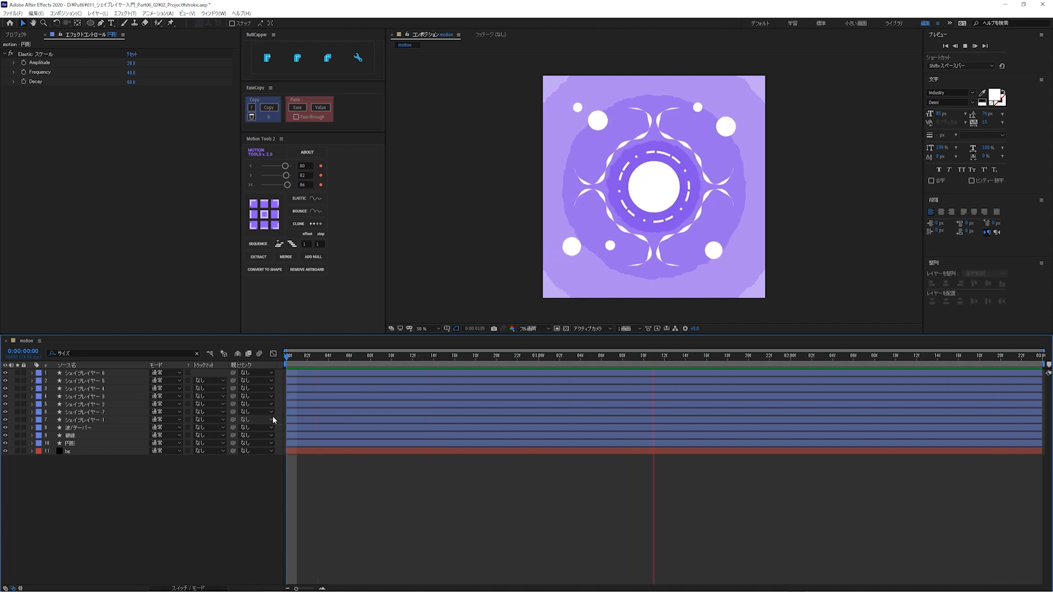
key(space)
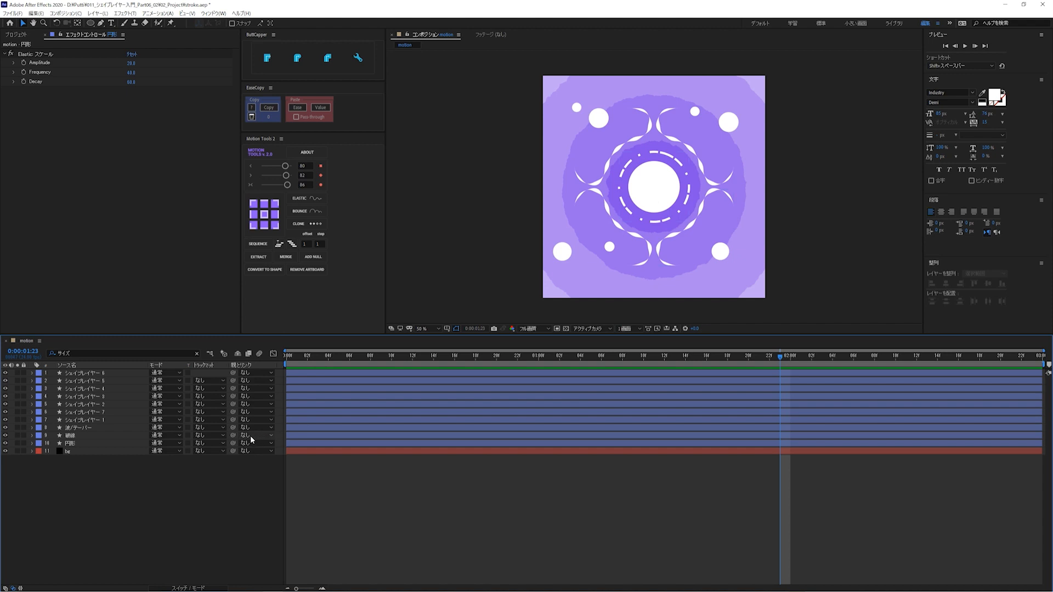
Step: Change the fill of the central circle on the 円形 layer to dark purple 5C11BD
click(76, 443)
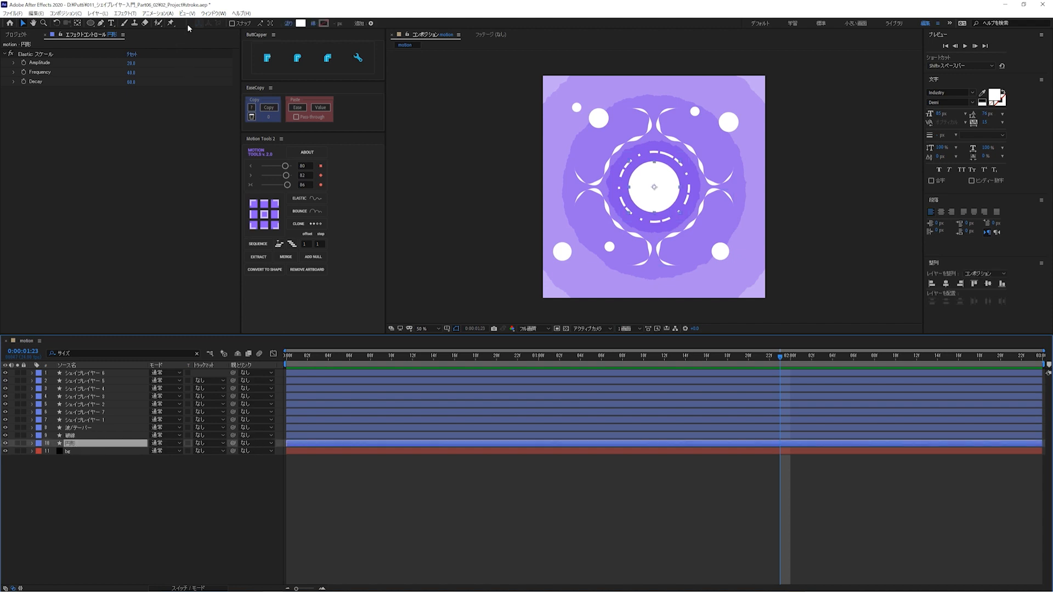
click(300, 23)
click(406, 340)
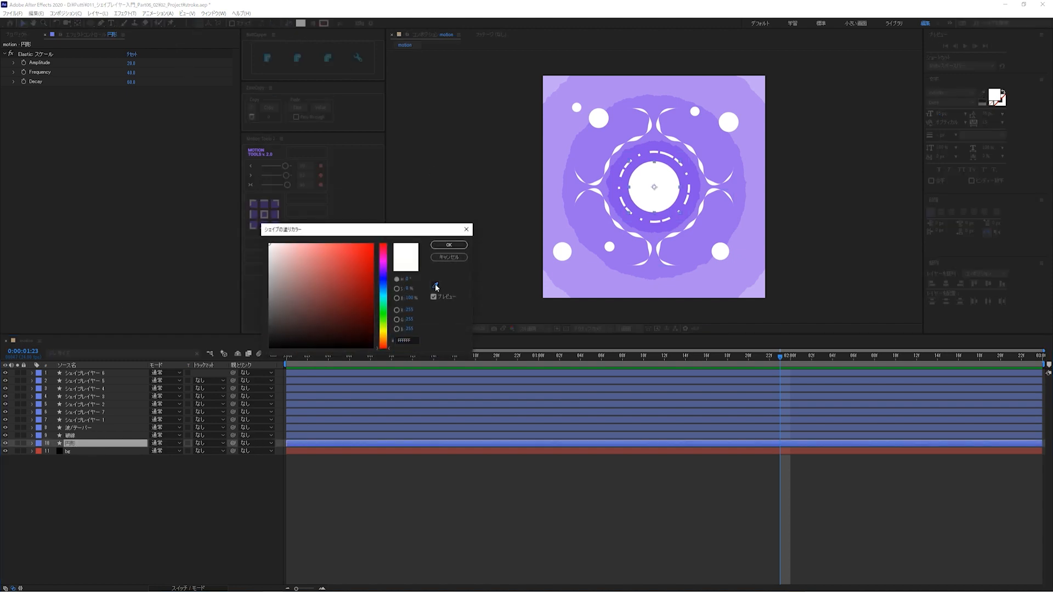
text(5C11BE)
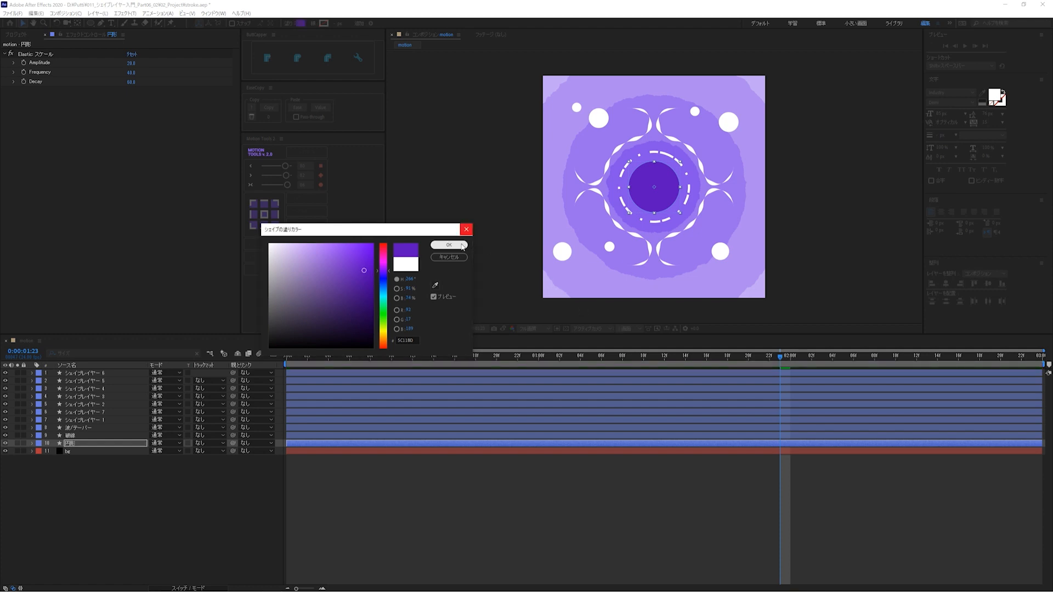
click(449, 245)
click(114, 486)
Step: Set the fill of the larger circle at the composition's upper left to salmon FDA48E
click(601, 119)
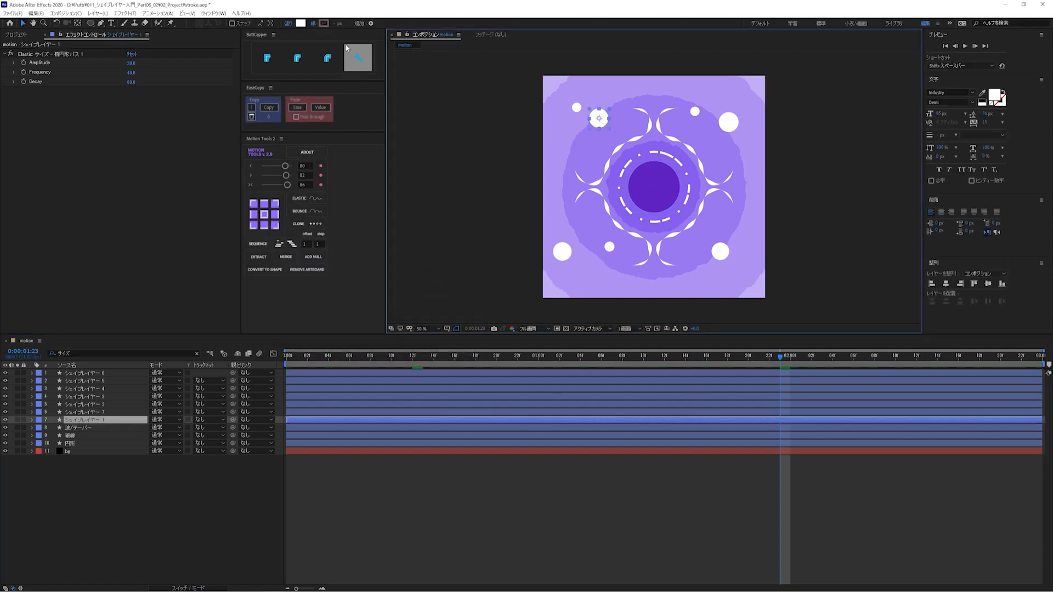
click(300, 23)
text(FDA48E)
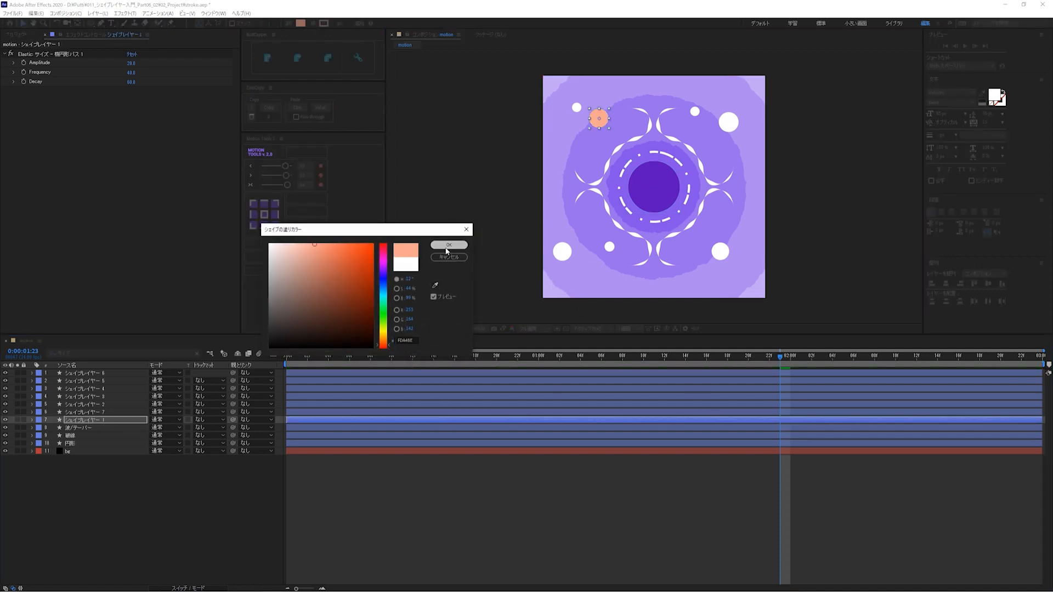
key(Return)
Step: Give the smaller circle at the composition's upper right the same salmon fill, FDA48E
click(696, 111)
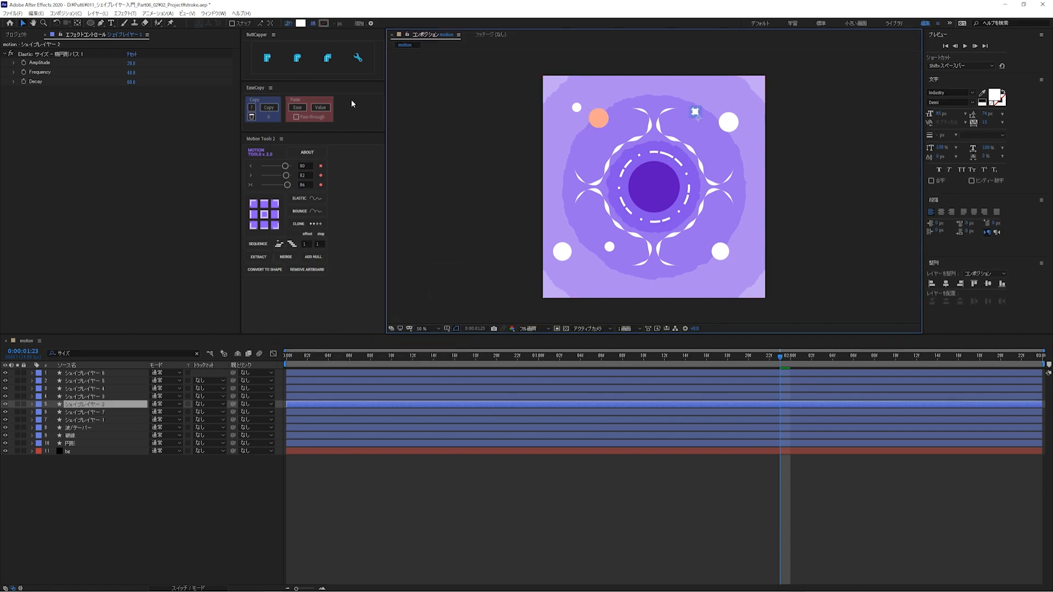
click(300, 23)
text(FDA48E)
key(Return)
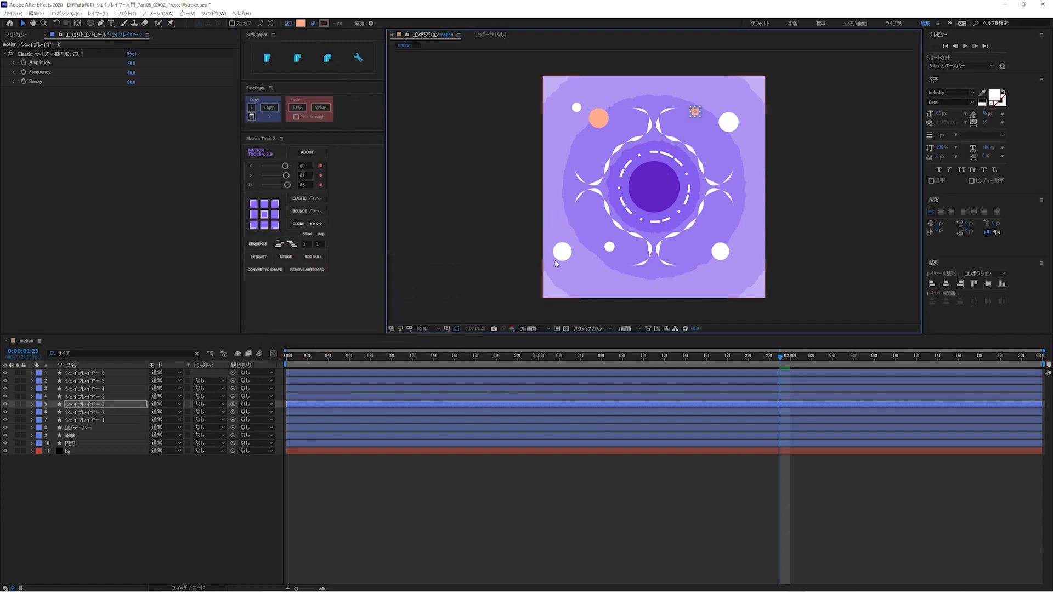
Step: Fill the larger circle at the composition's lower left with FDA48E and deselect the layer
click(563, 252)
click(300, 23)
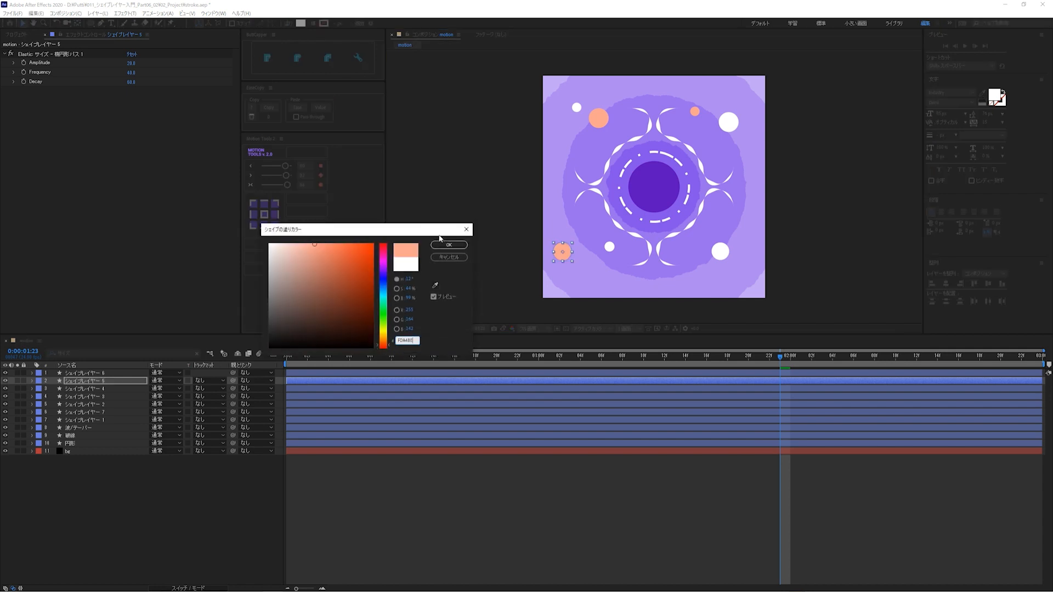
key(ctrl+v)
key(Return)
click(113, 473)
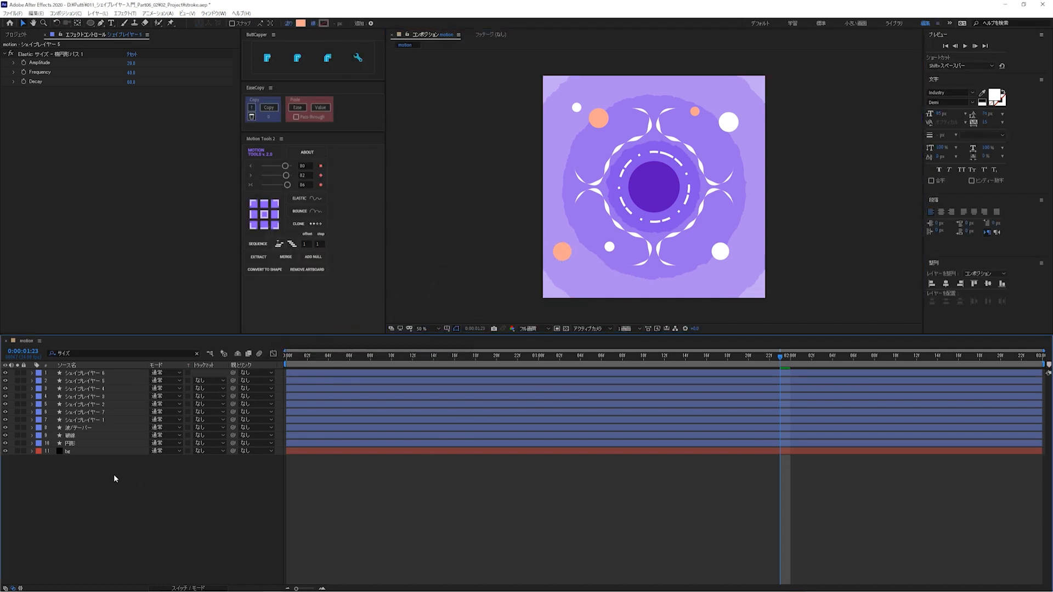
Step: Apply the グラデーション effect to the 波/テーパー layer and set its start colour to pale orange FFDFAC
click(71, 428)
key(ctrl+space)
text(c)
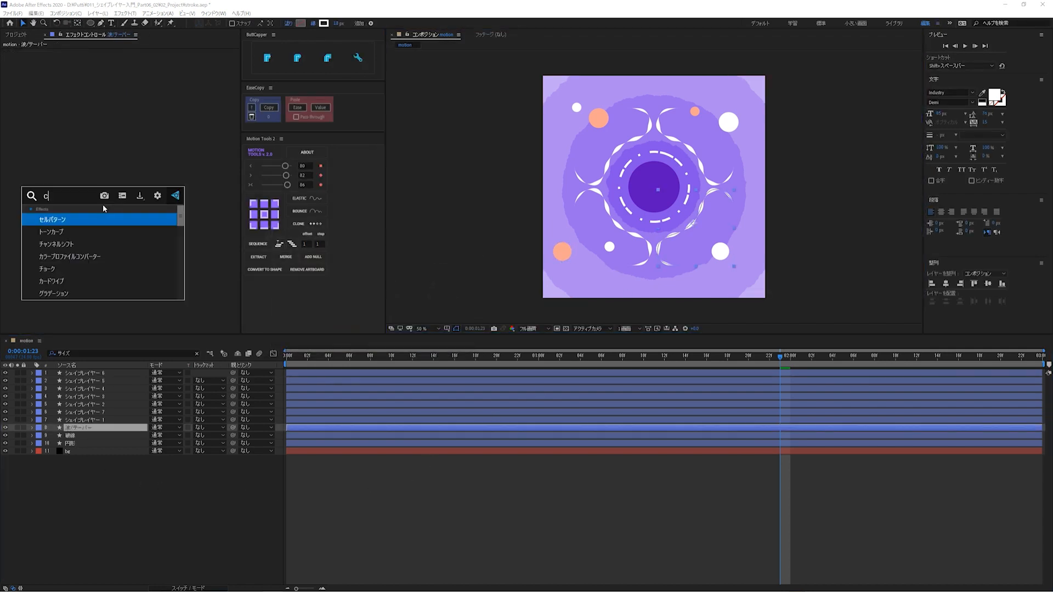
text(c)
key(Return)
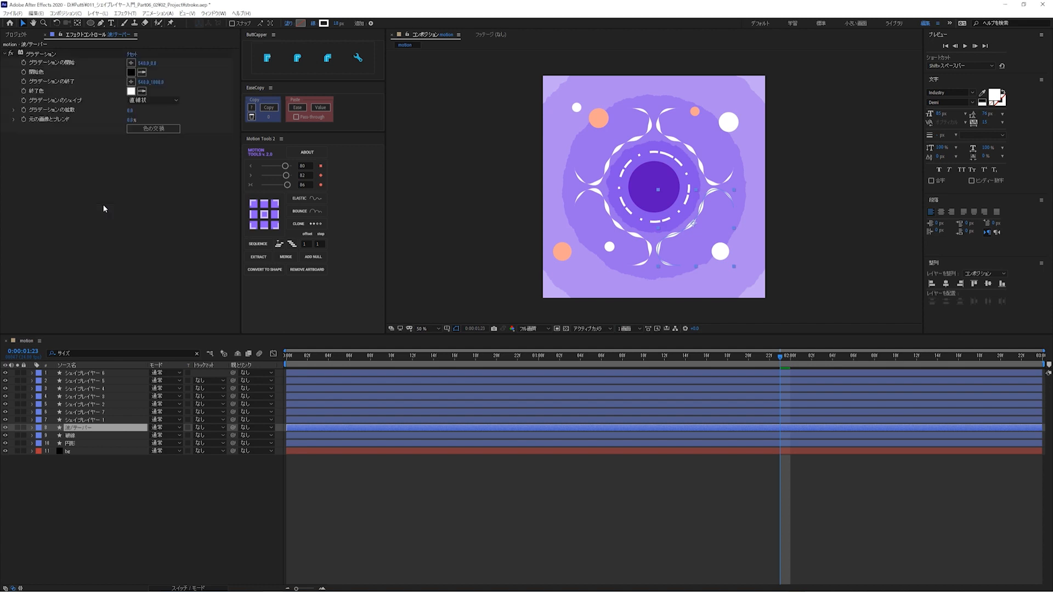
click(130, 72)
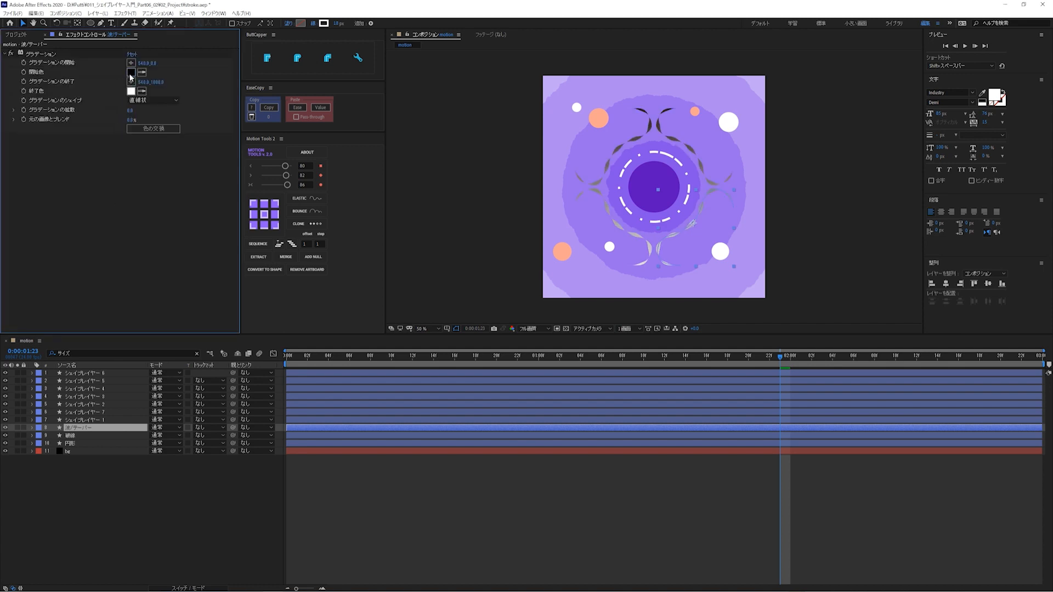
drag(313, 265, 303, 243)
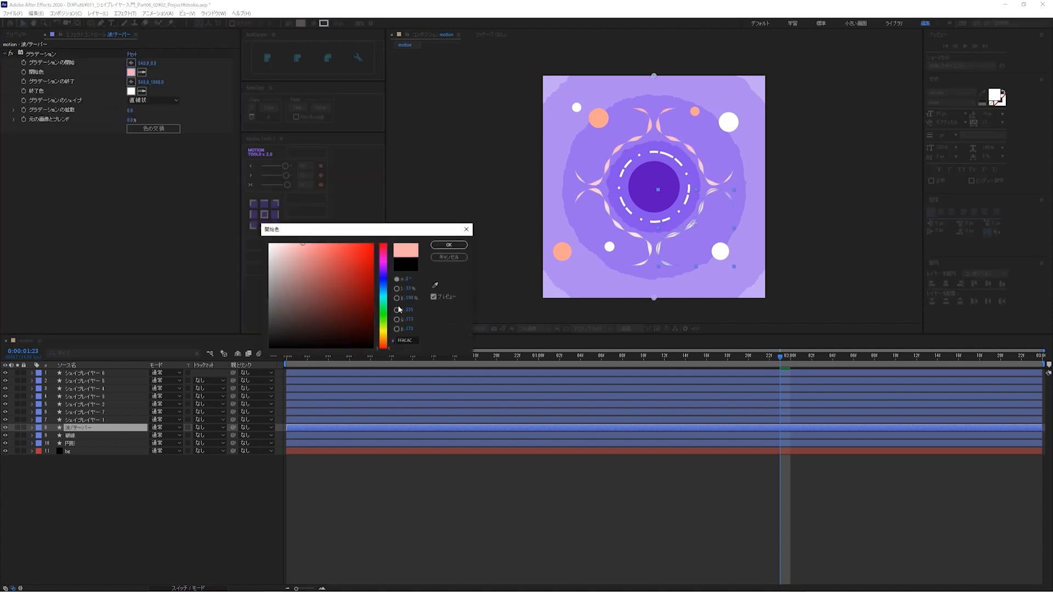
drag(384, 346, 384, 341)
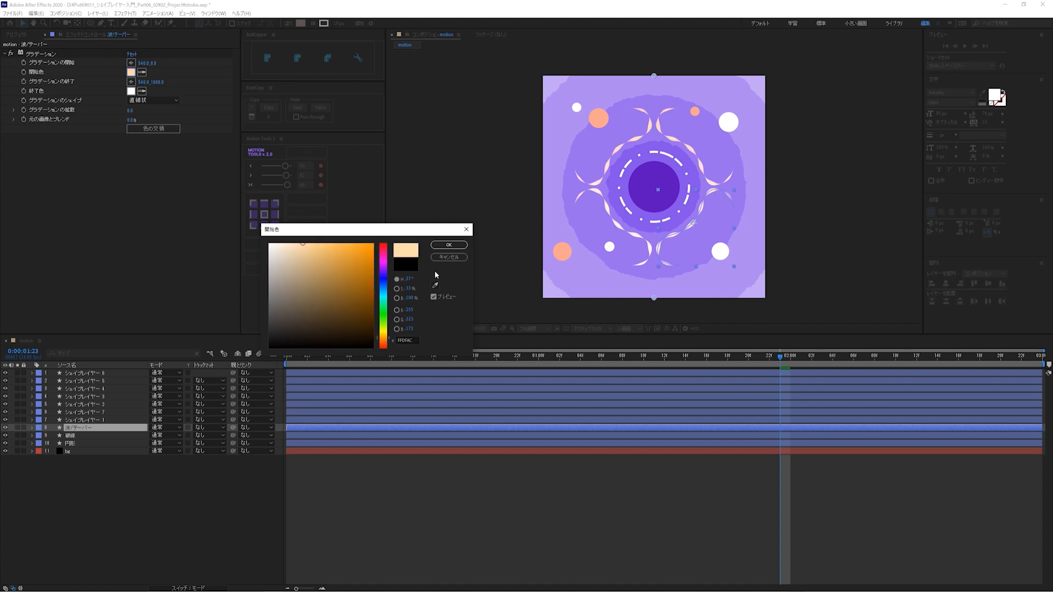
click(448, 245)
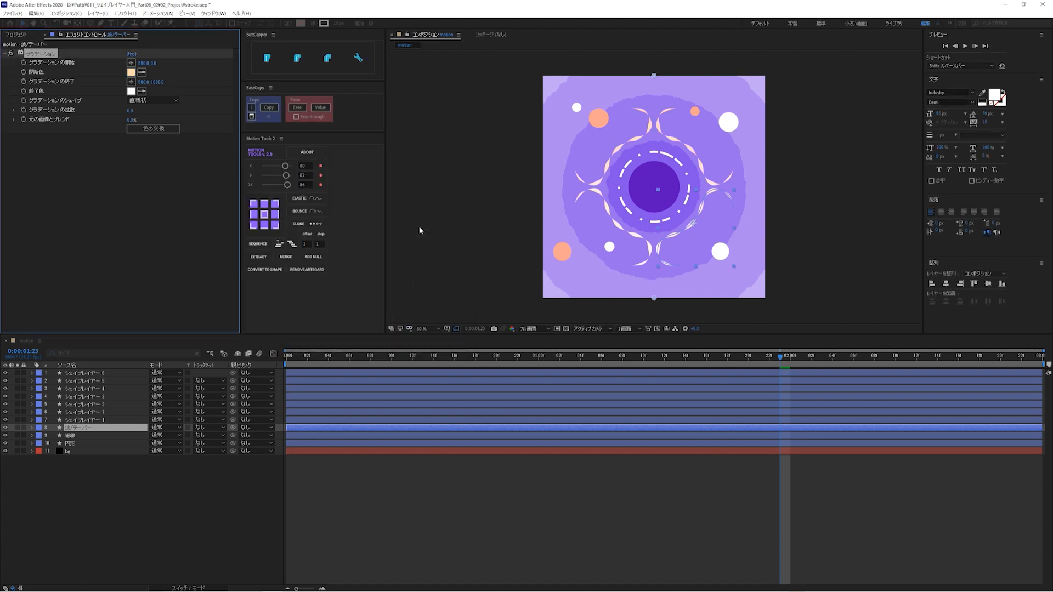
Step: Run the gradient diagonally from about (395, 205) to about (895, 975) and set its start colour to FBC774
click(131, 82)
click(712, 255)
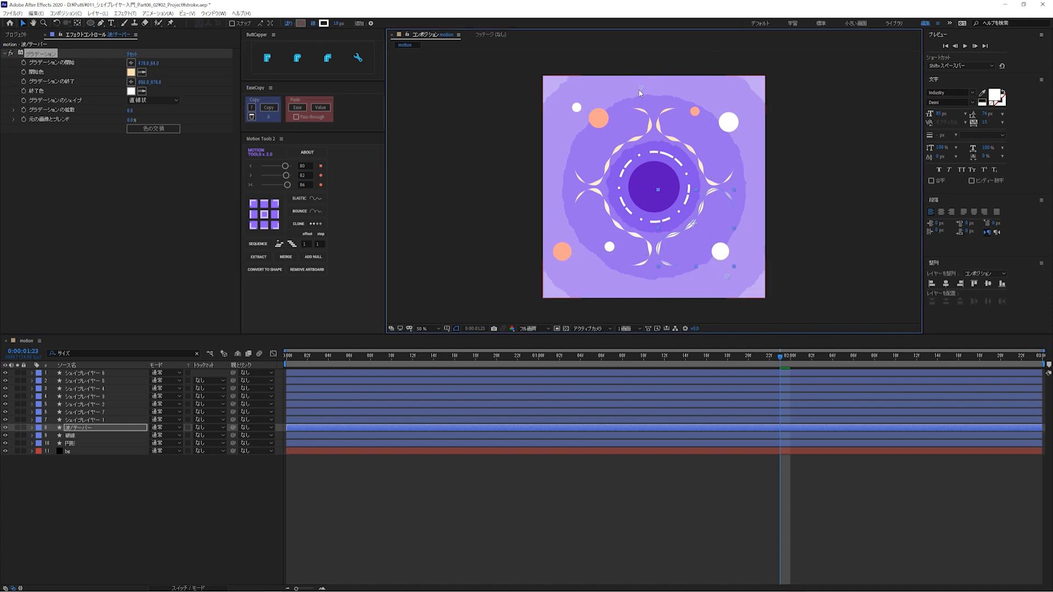
click(131, 72)
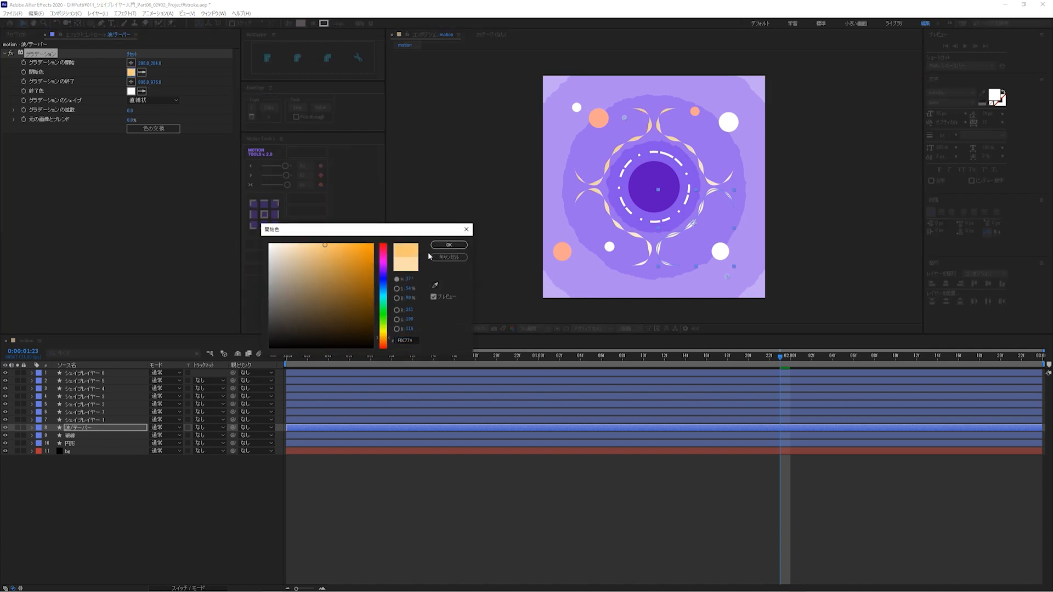
click(449, 245)
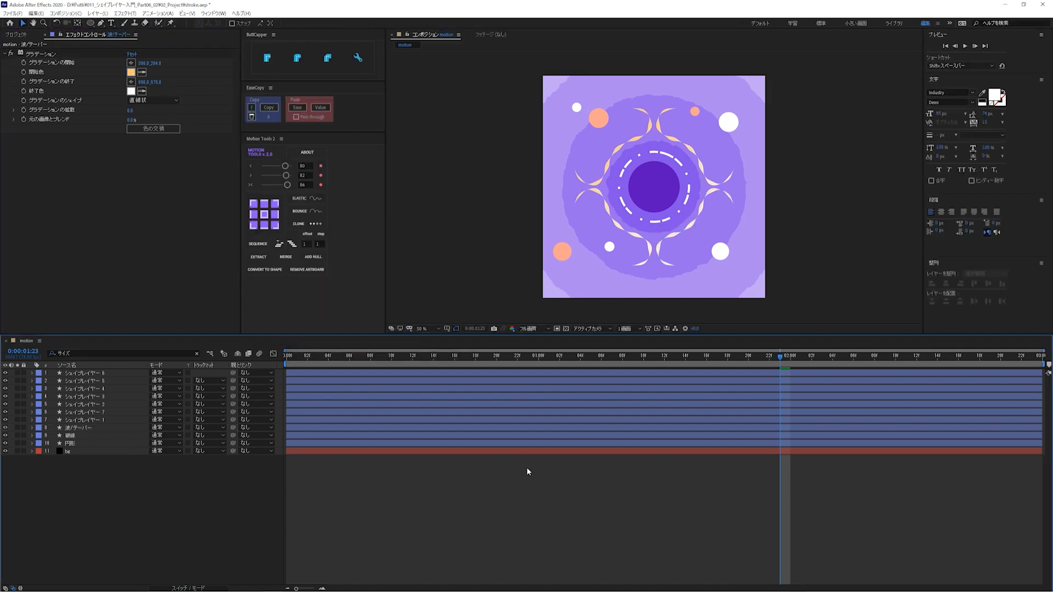